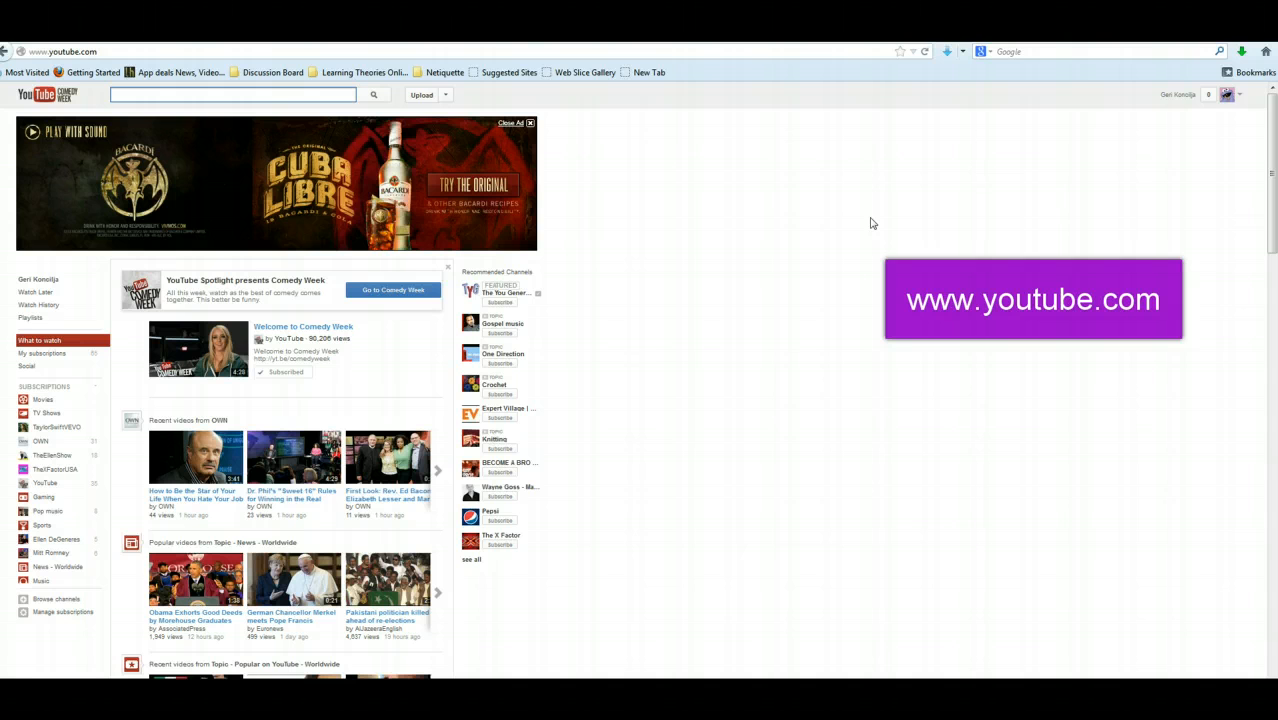
pyautogui.click(862, 258)
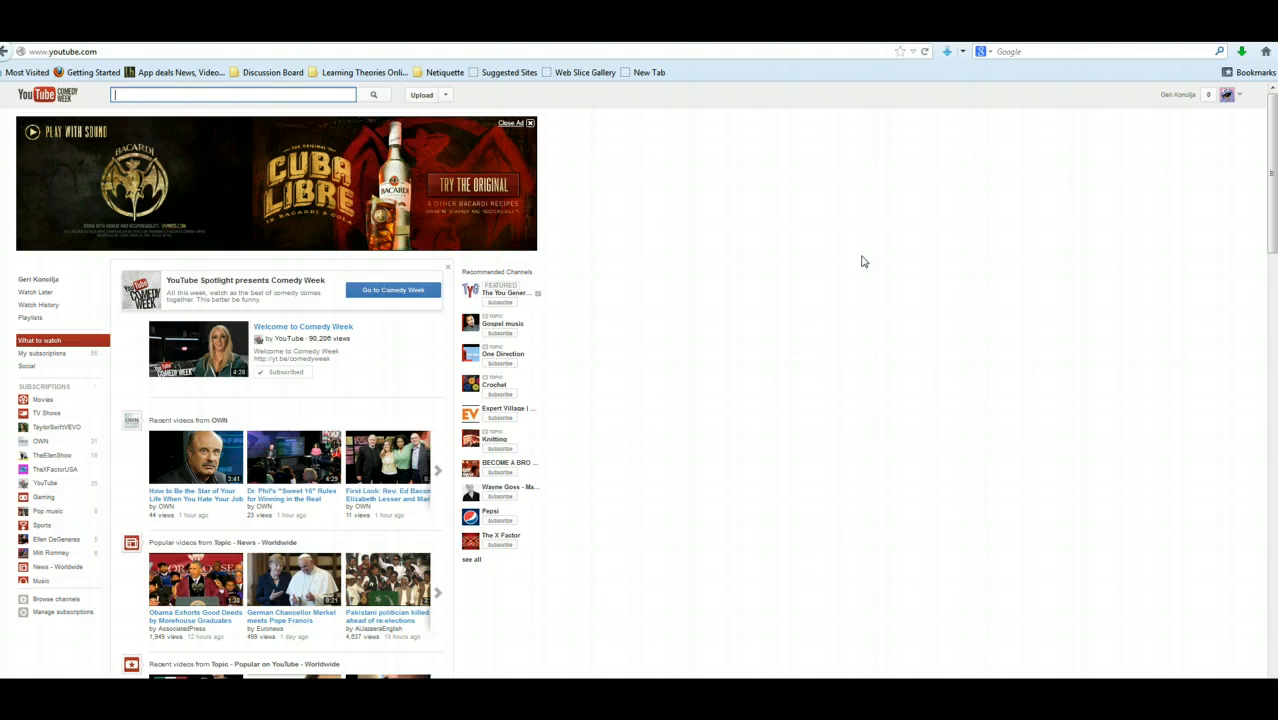
pyautogui.click(858, 260)
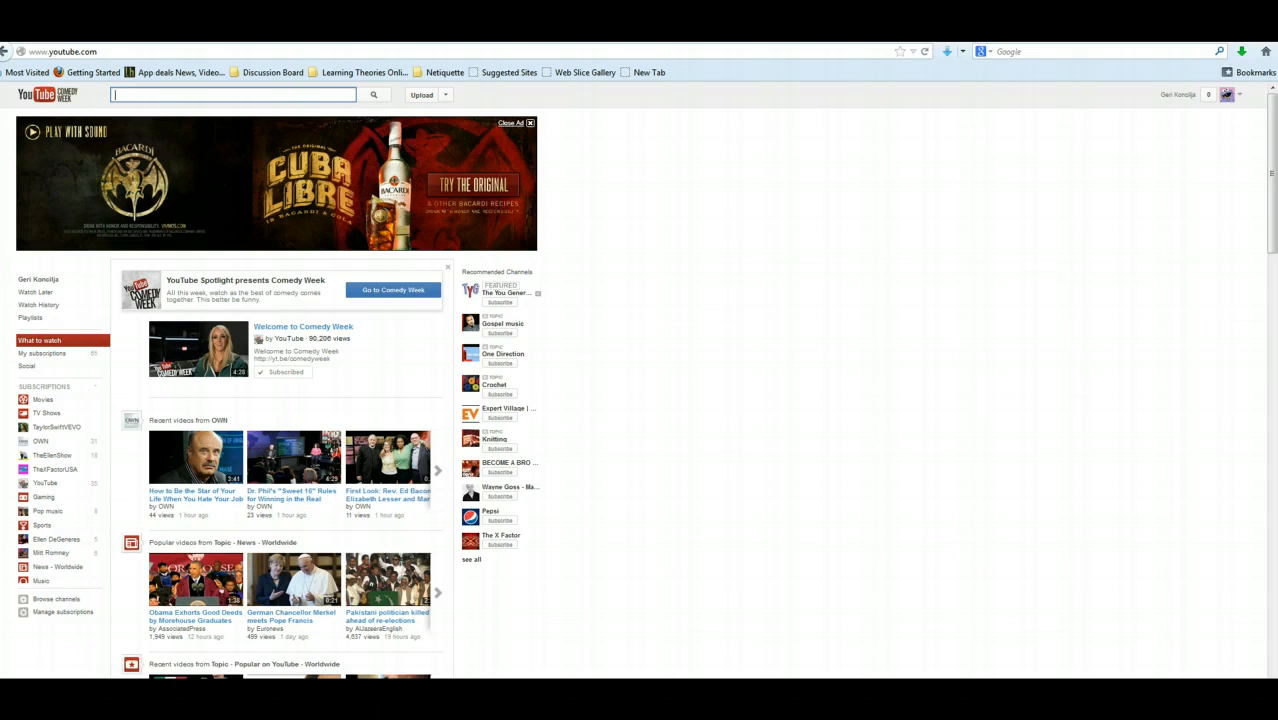
pyautogui.click(92, 280)
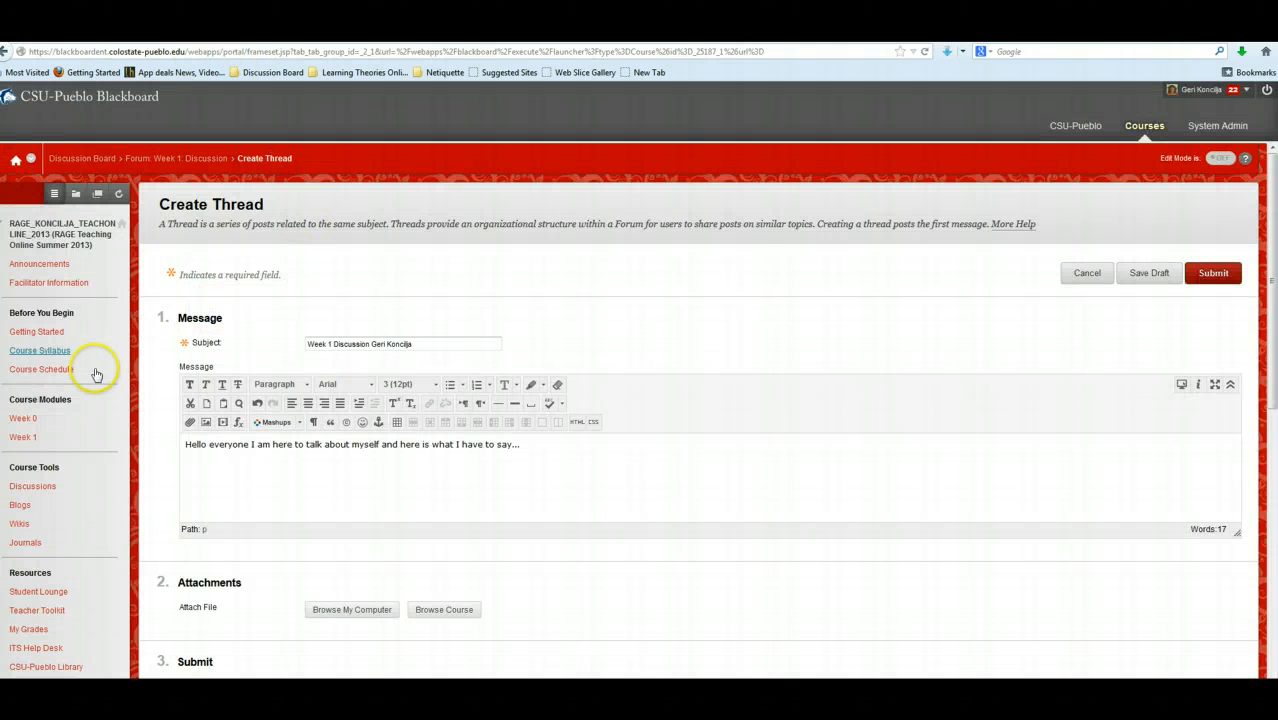
# - Open the Week 1: Discussion page inside the Week 1: Welcoming Your Students module
pyautogui.click(20, 438)
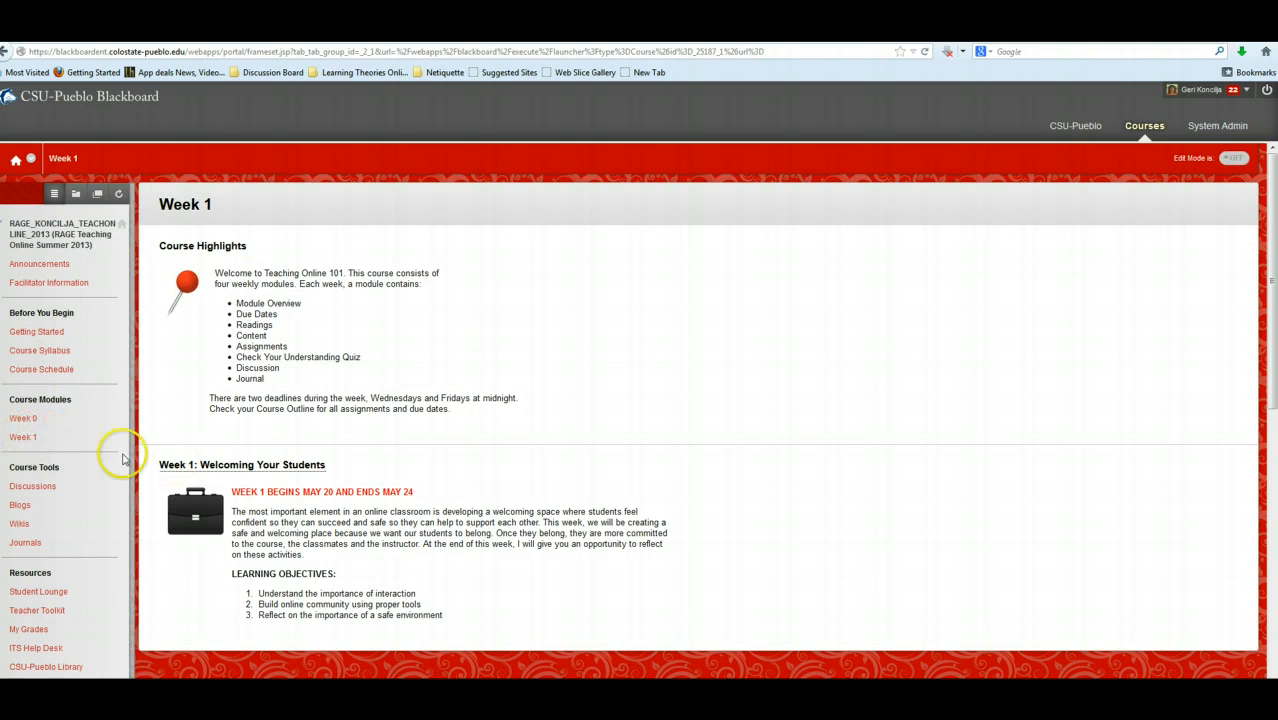
pyautogui.click(290, 468)
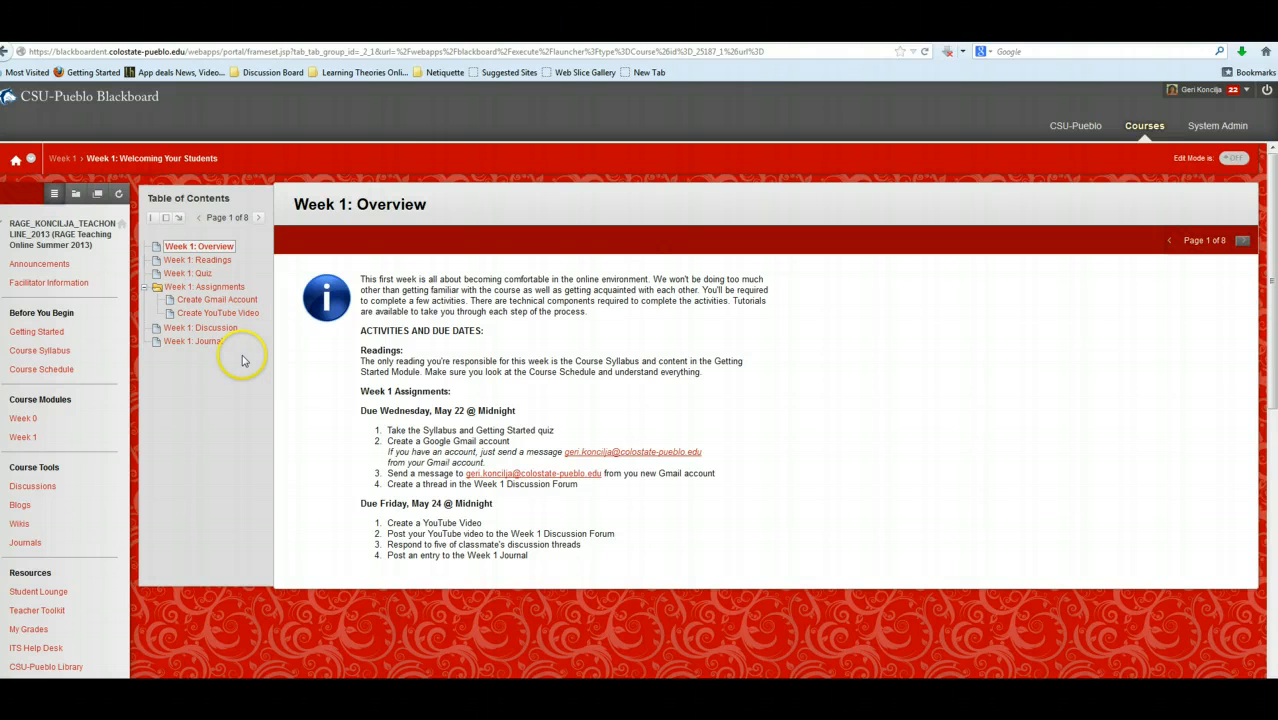
pyautogui.click(230, 332)
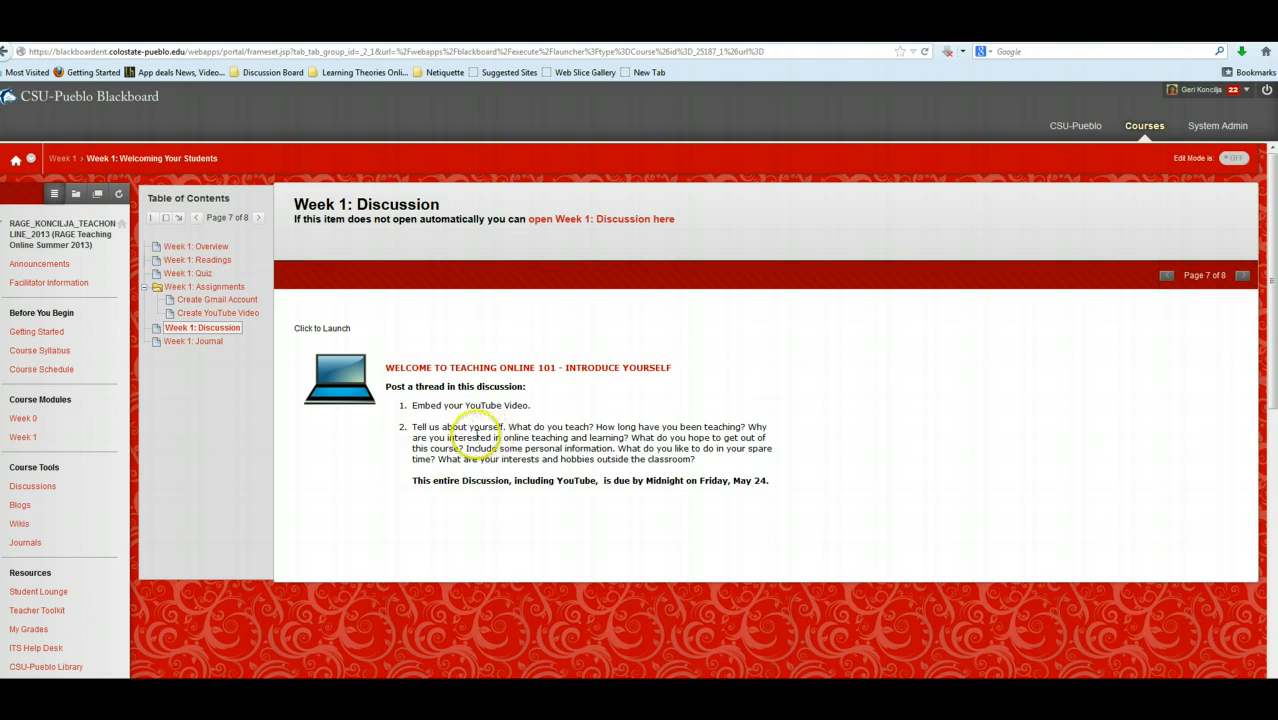
# - Copy the full discussion instructions, from the welcome heading down to the due-date line
pyautogui.moveTo(776, 481); pyautogui.dragTo(386, 368)
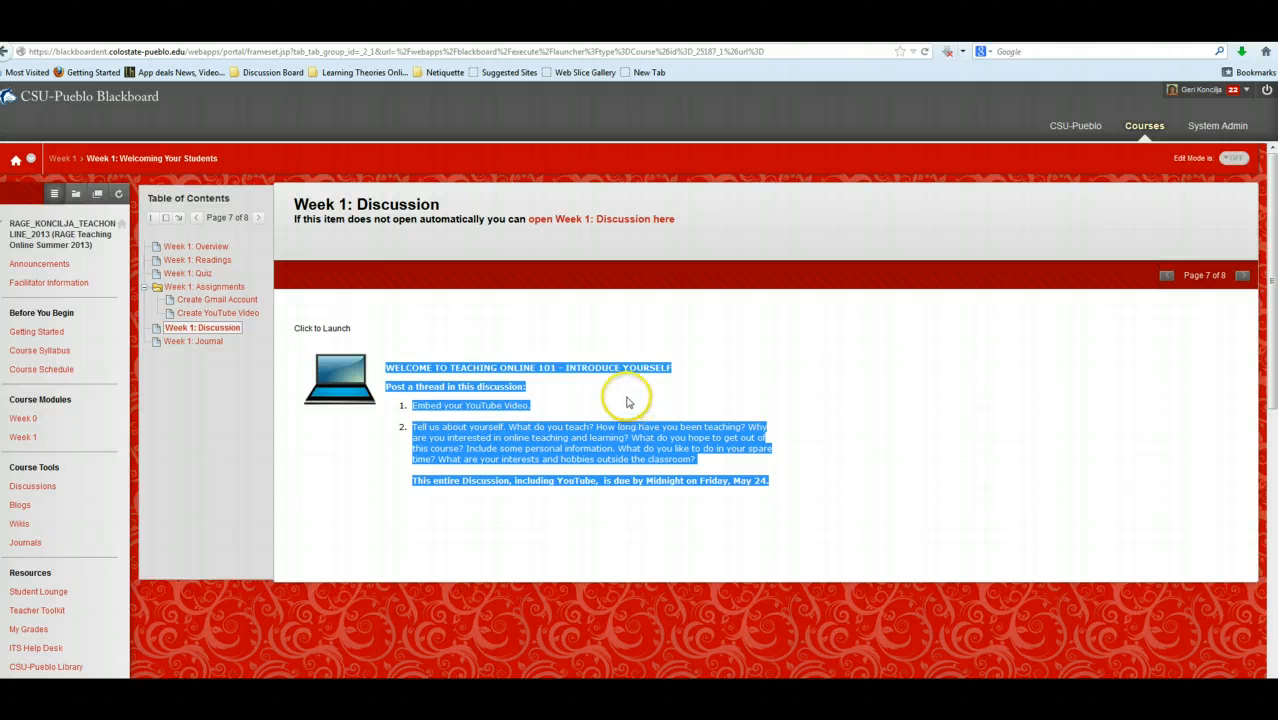
pyautogui.rightClick(597, 448)
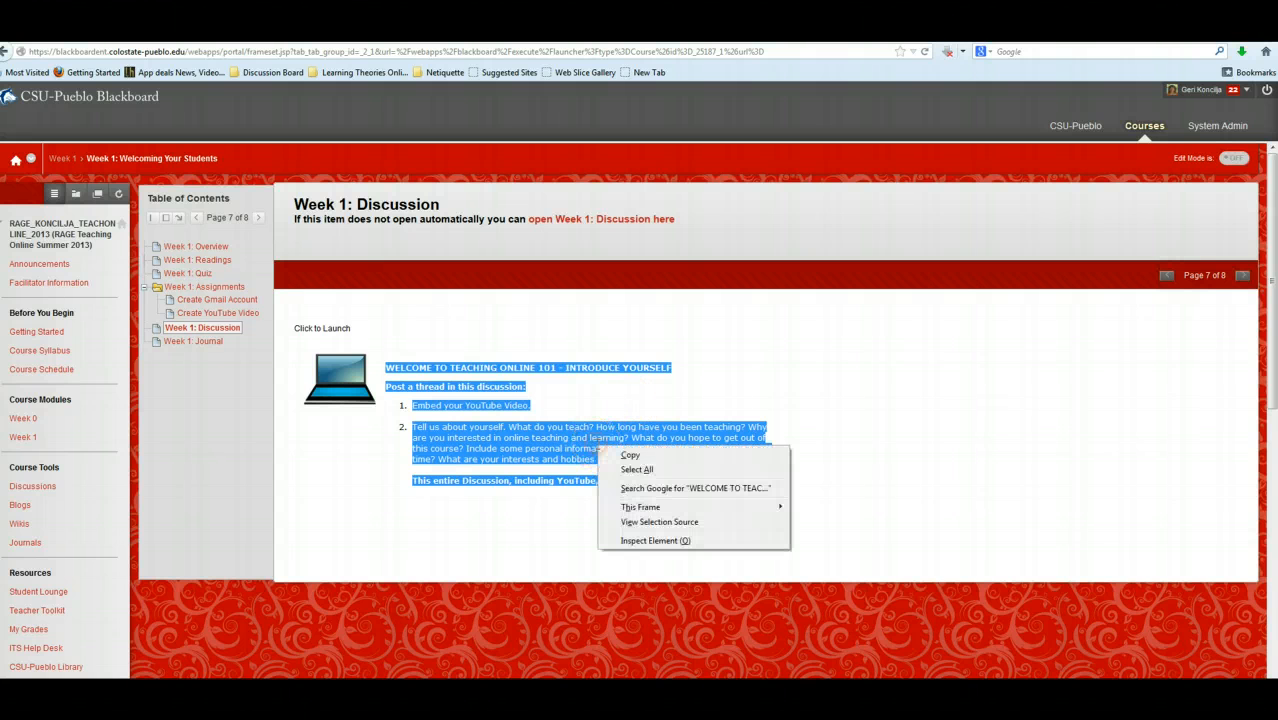
pyautogui.click(631, 456)
pyautogui.click(355, 486)
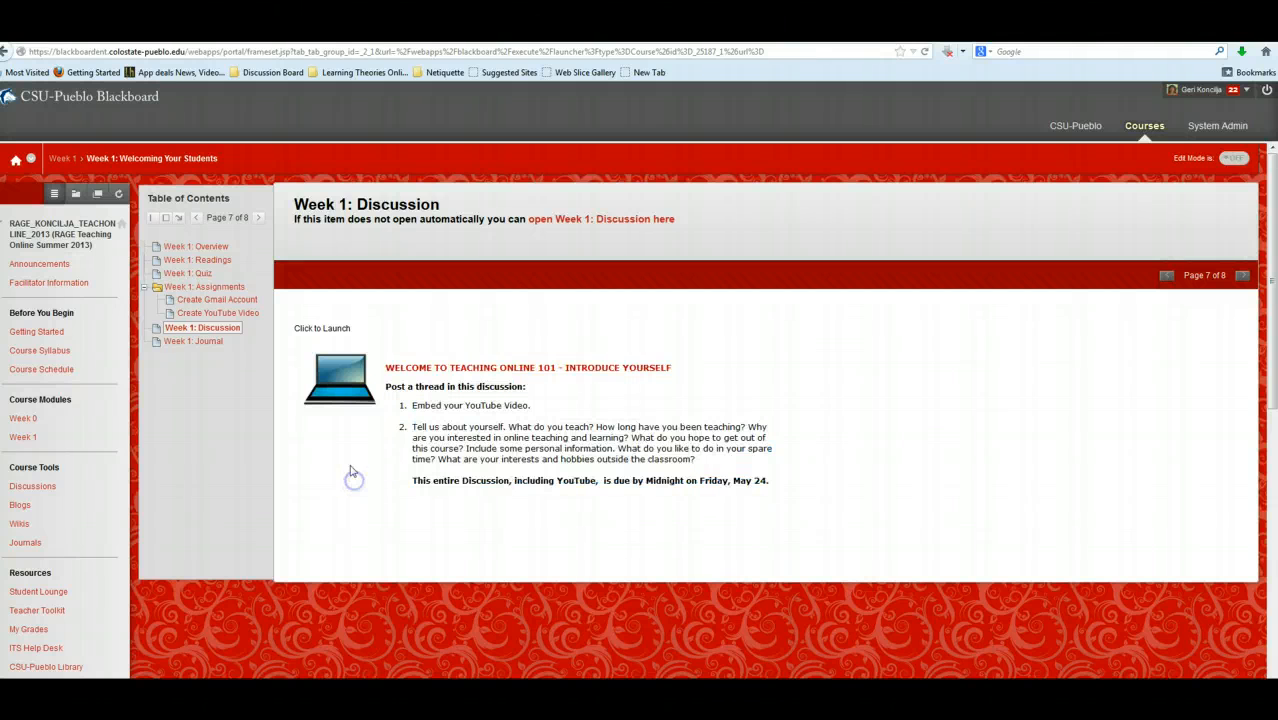
# - Start a new thread in the Week 1 discussion forum and paste the copied instructions into its message
pyautogui.click(330, 326)
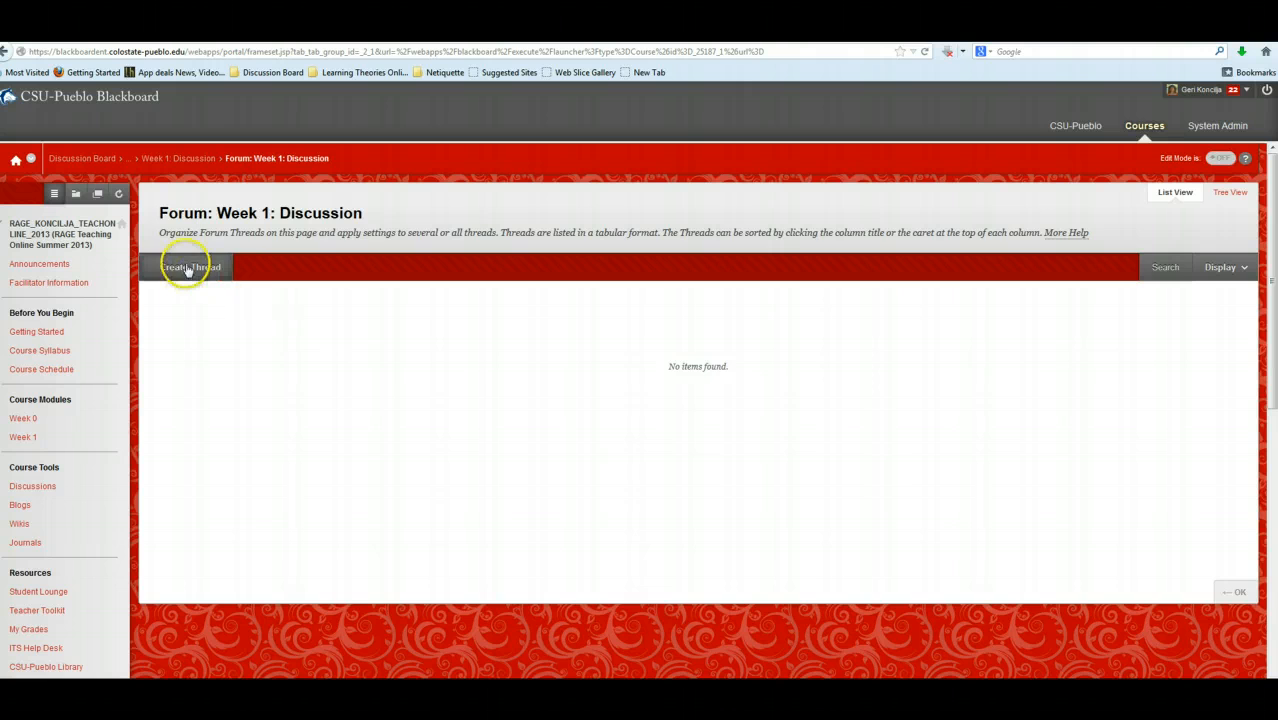
pyautogui.click(215, 284)
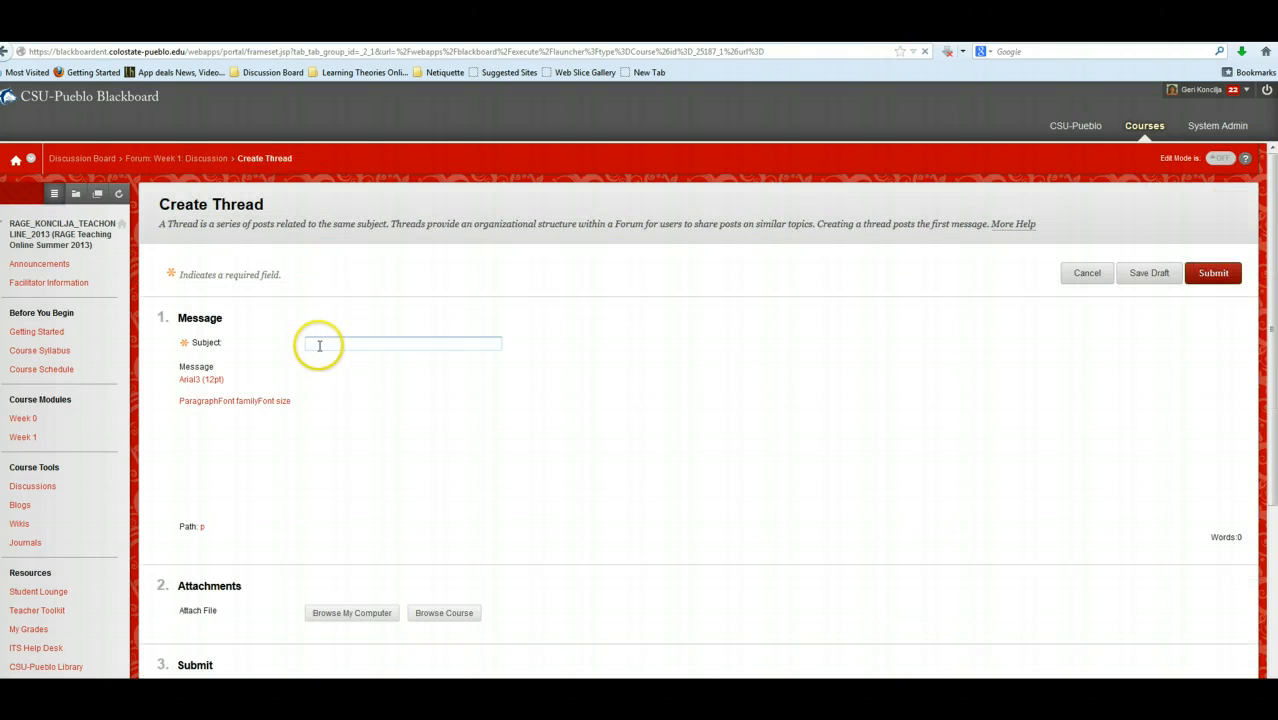
pyautogui.click(230, 452)
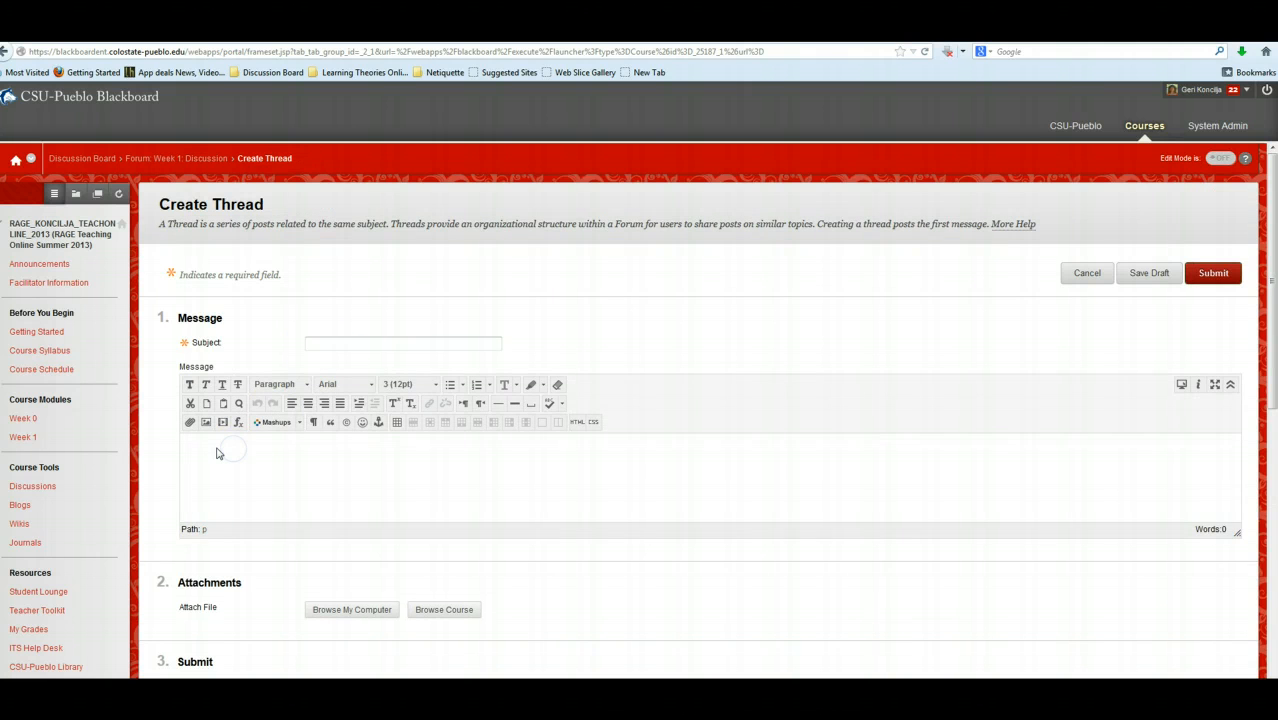
pyautogui.rightClick(214, 446)
pyautogui.click(199, 446)
pyautogui.hotkey('ctrl', 'v')
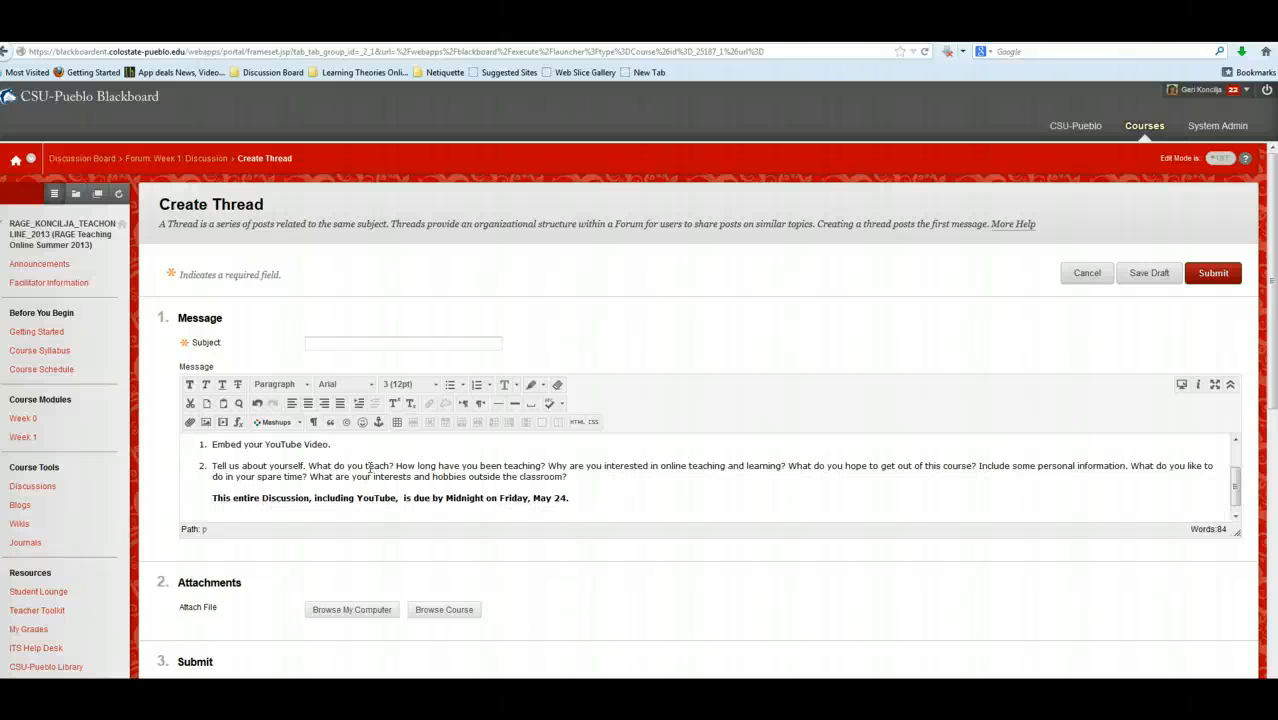
# - Review the pasted instructions in the message, checking the room after each numbered item and the due-date line
pyautogui.scroll(1, 370, 467)
pyautogui.scroll(-1, 364, 452)
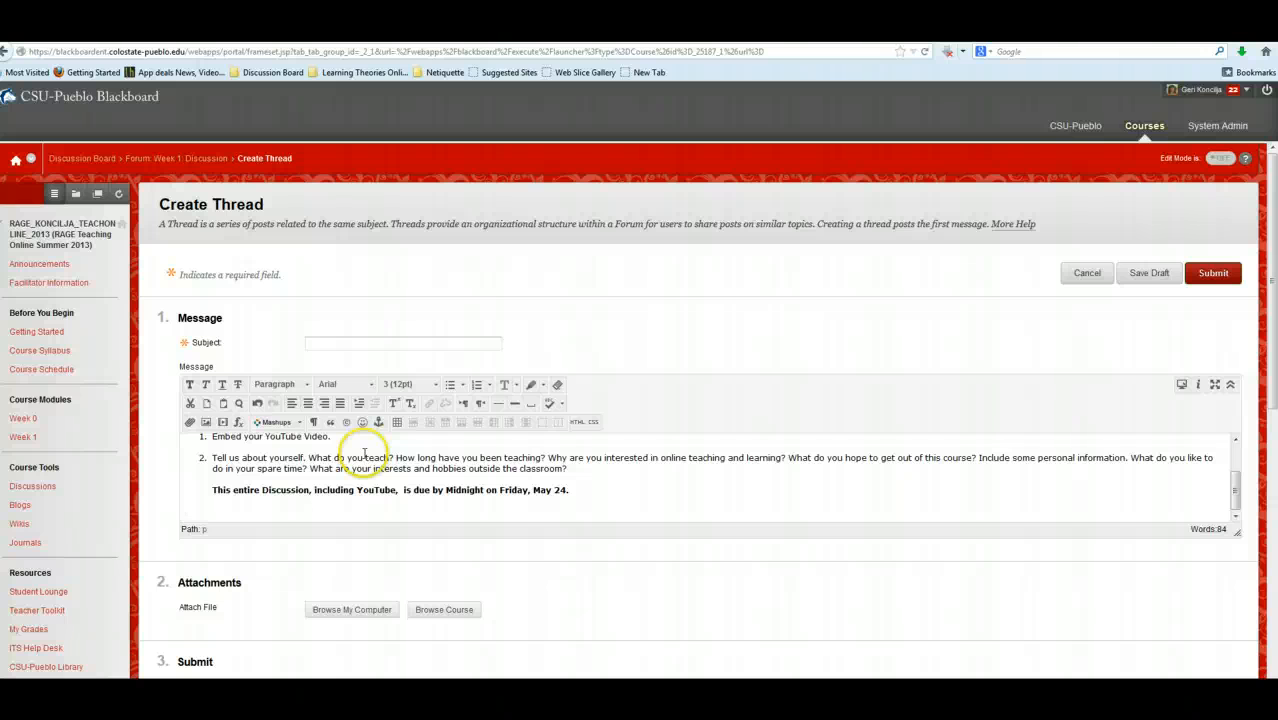
pyautogui.click(357, 457)
pyautogui.scroll(1, 340, 465)
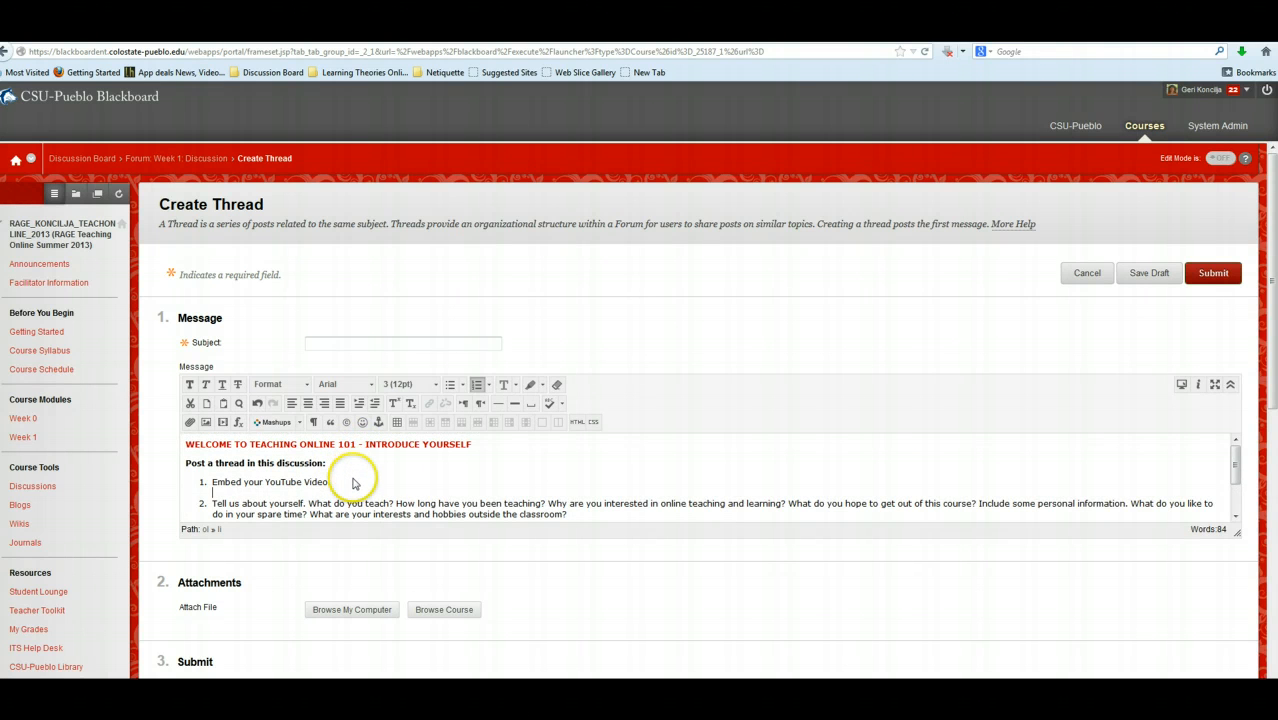
pyautogui.click(342, 484)
pyautogui.scroll(-1, 340, 483)
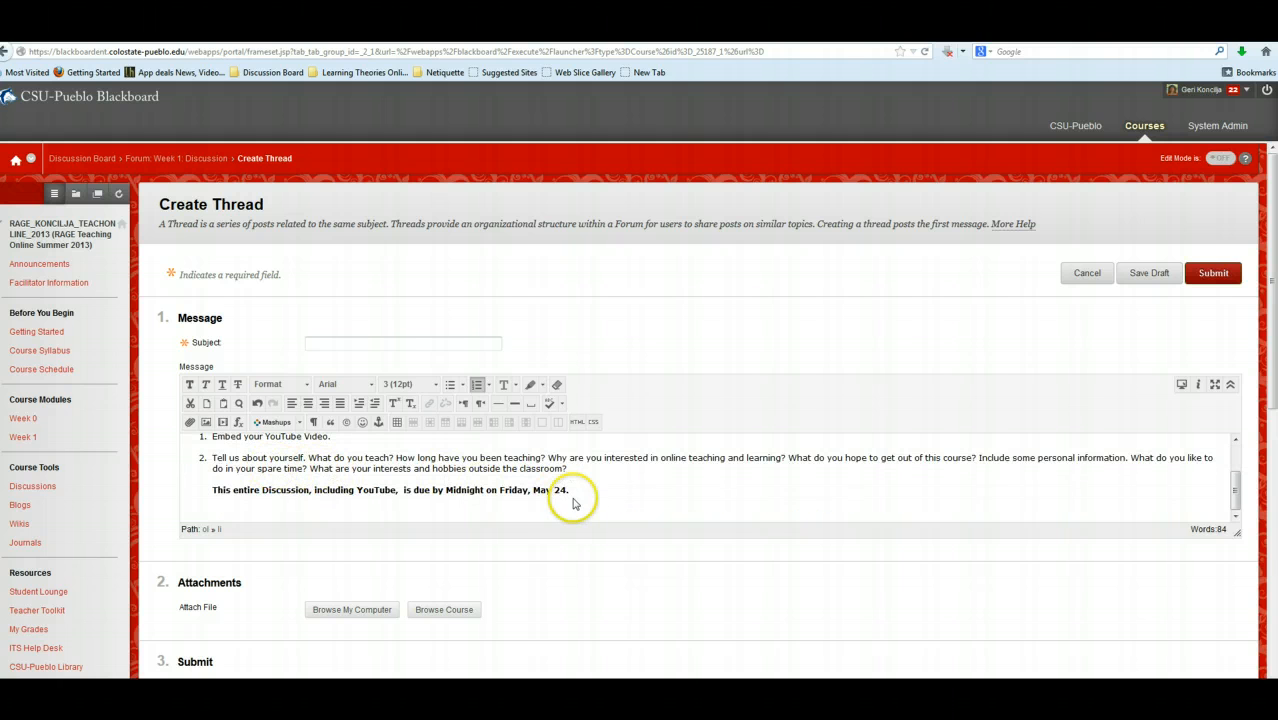
pyautogui.click(575, 485)
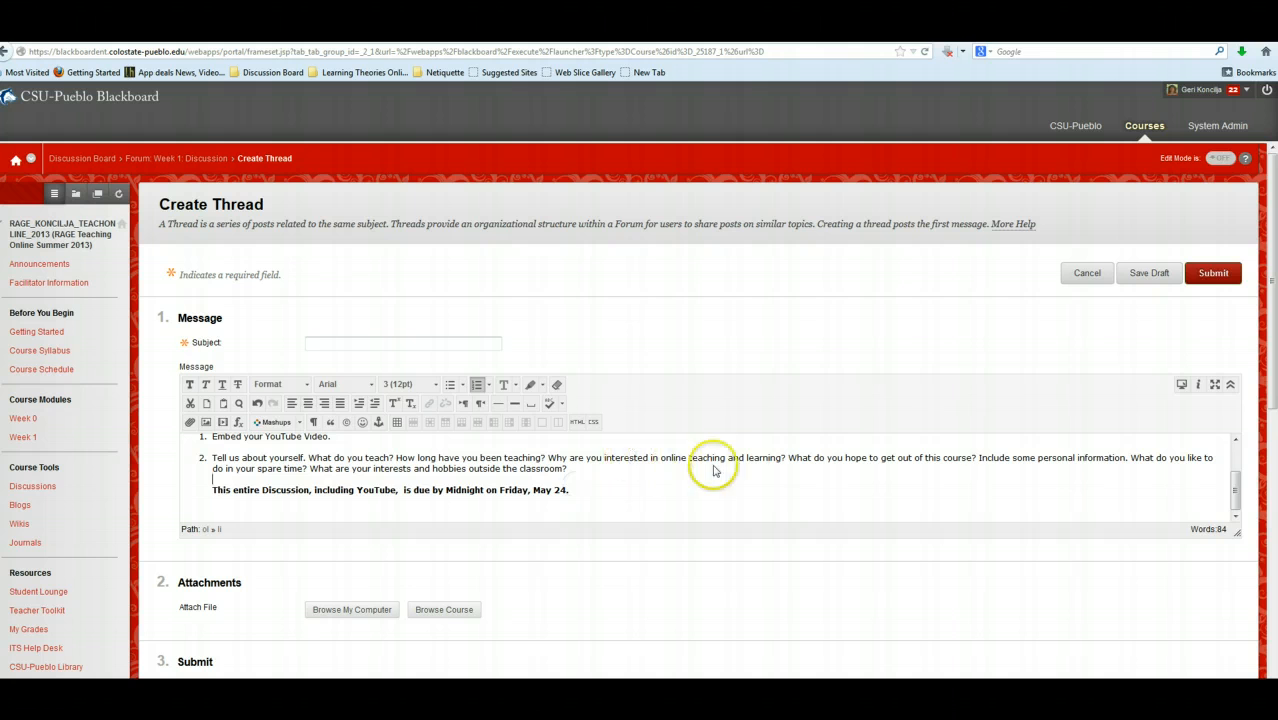
pyautogui.scroll(1, 890, 472)
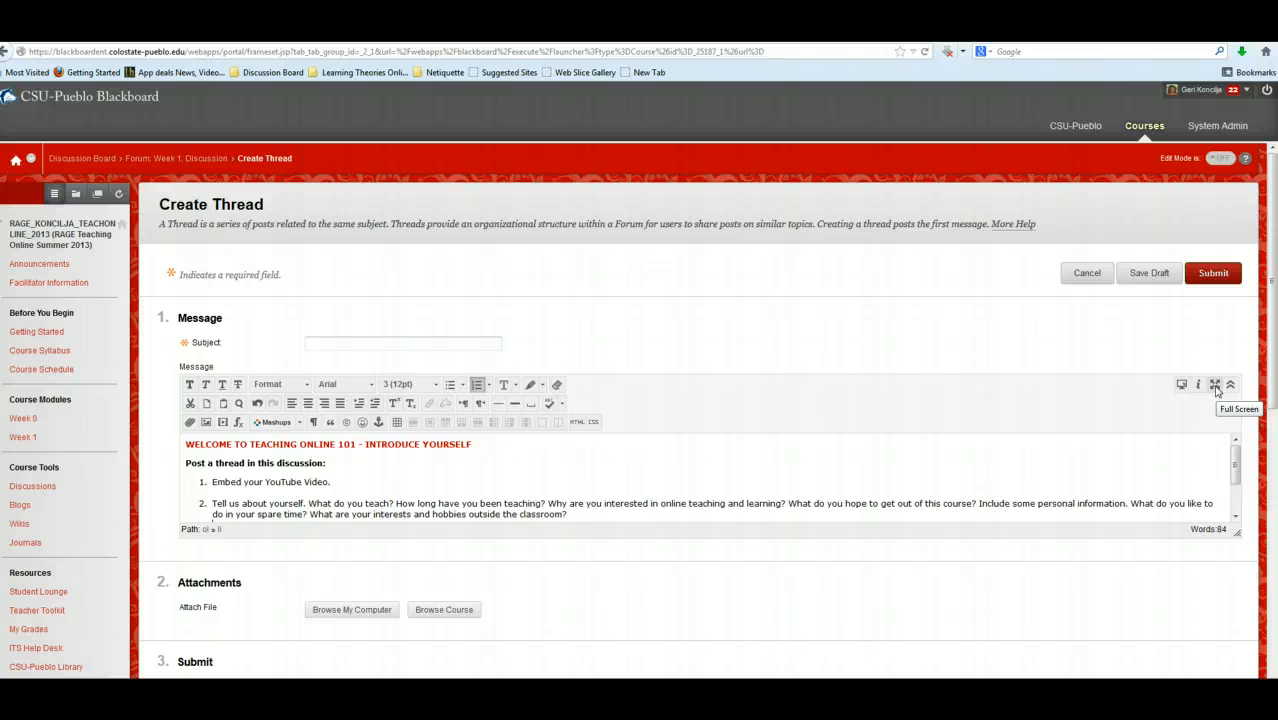
# - Expand the message editor to full screen and add an unnumbered greeting below the instructions with the author's full name and "I am working on Teaching Online 101."
pyautogui.click(1216, 386)
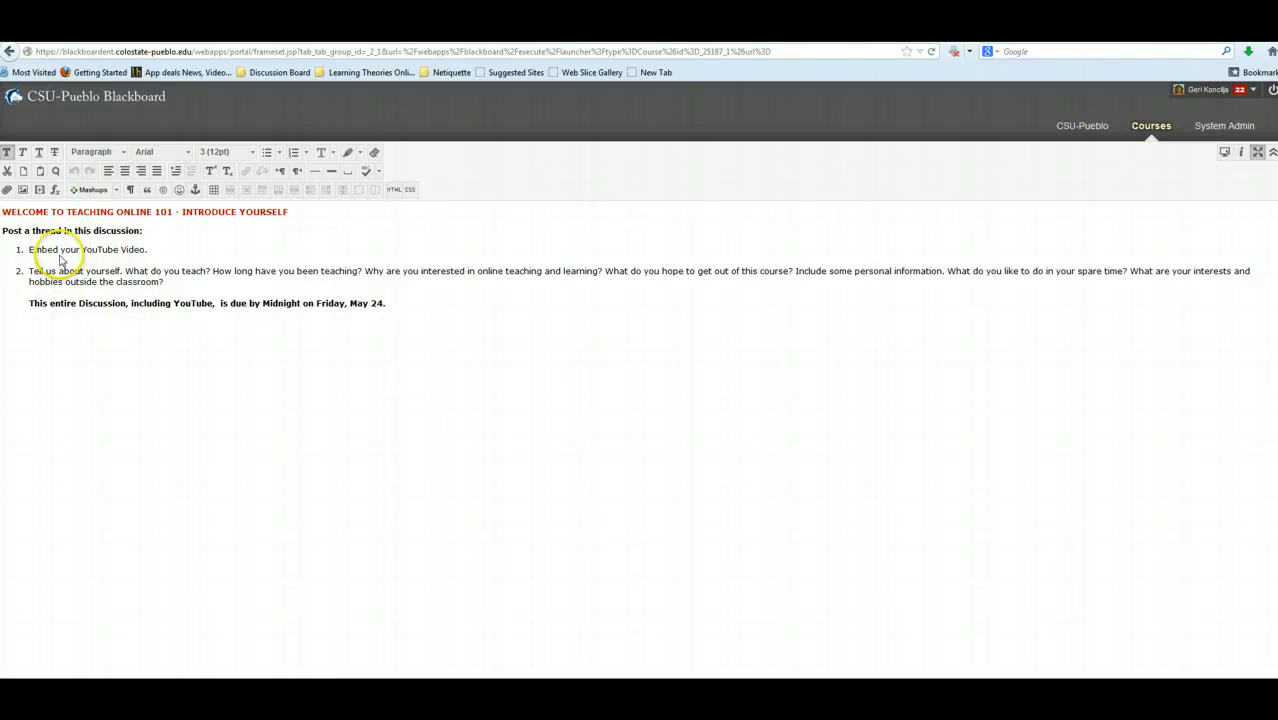
pyautogui.click(169, 283)
pyautogui.click(389, 304)
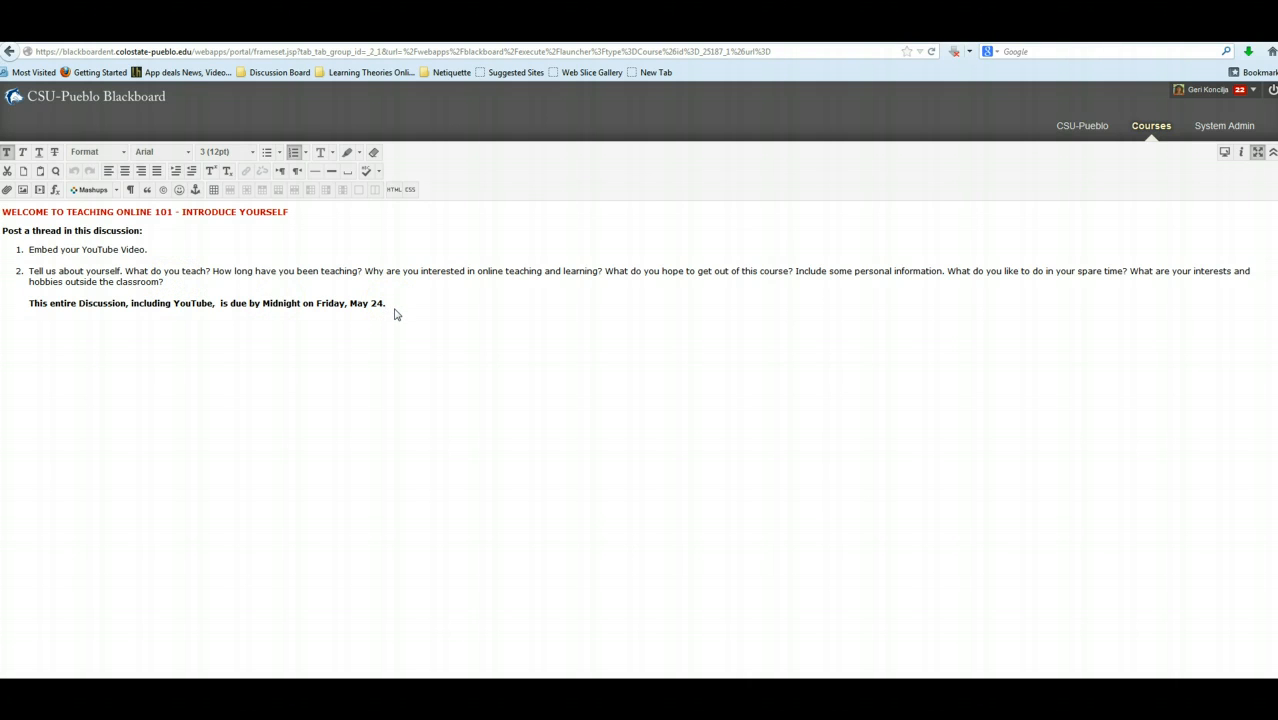
pyautogui.press('Return')
pyautogui.press('Return')
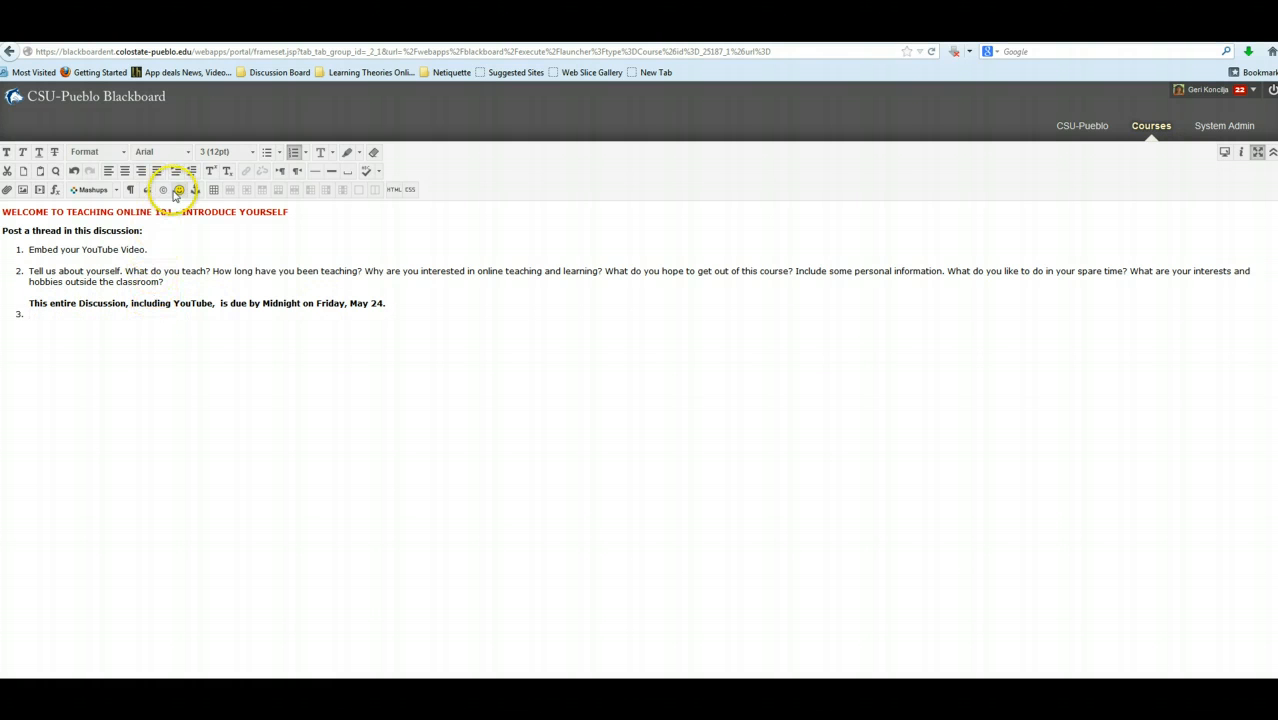
pyautogui.click(293, 152)
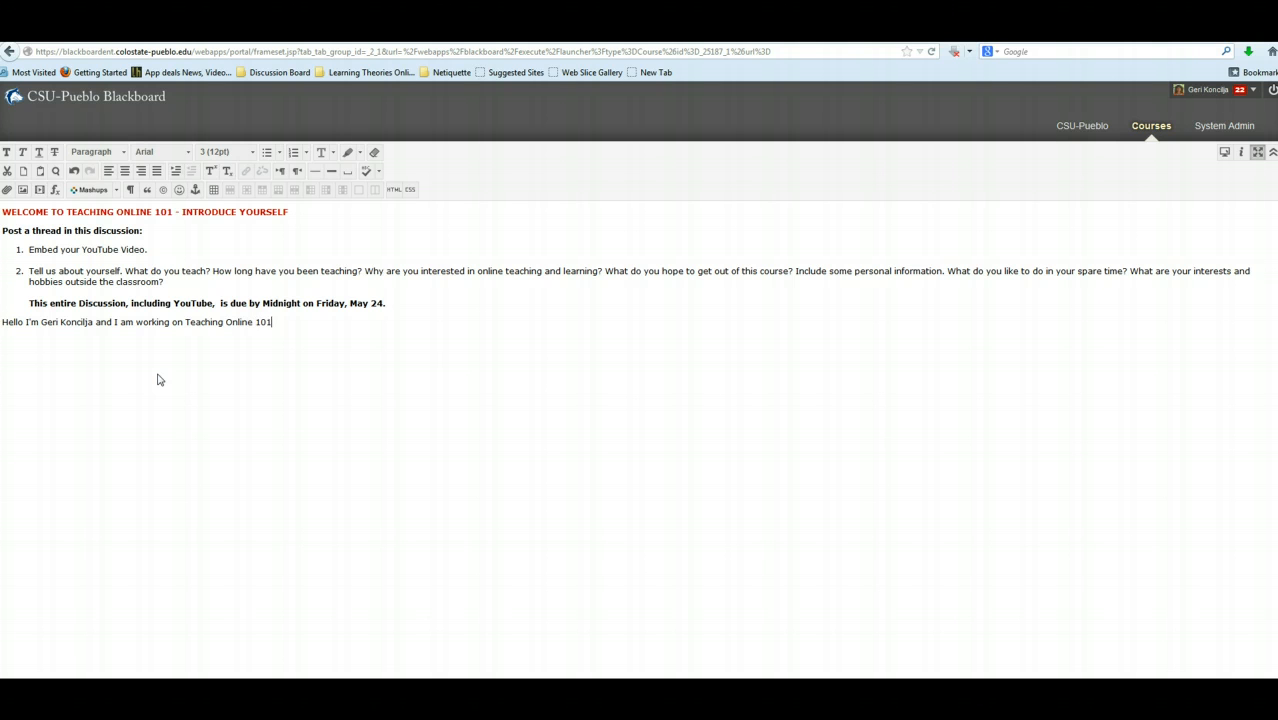
pyautogui.click(205, 388)
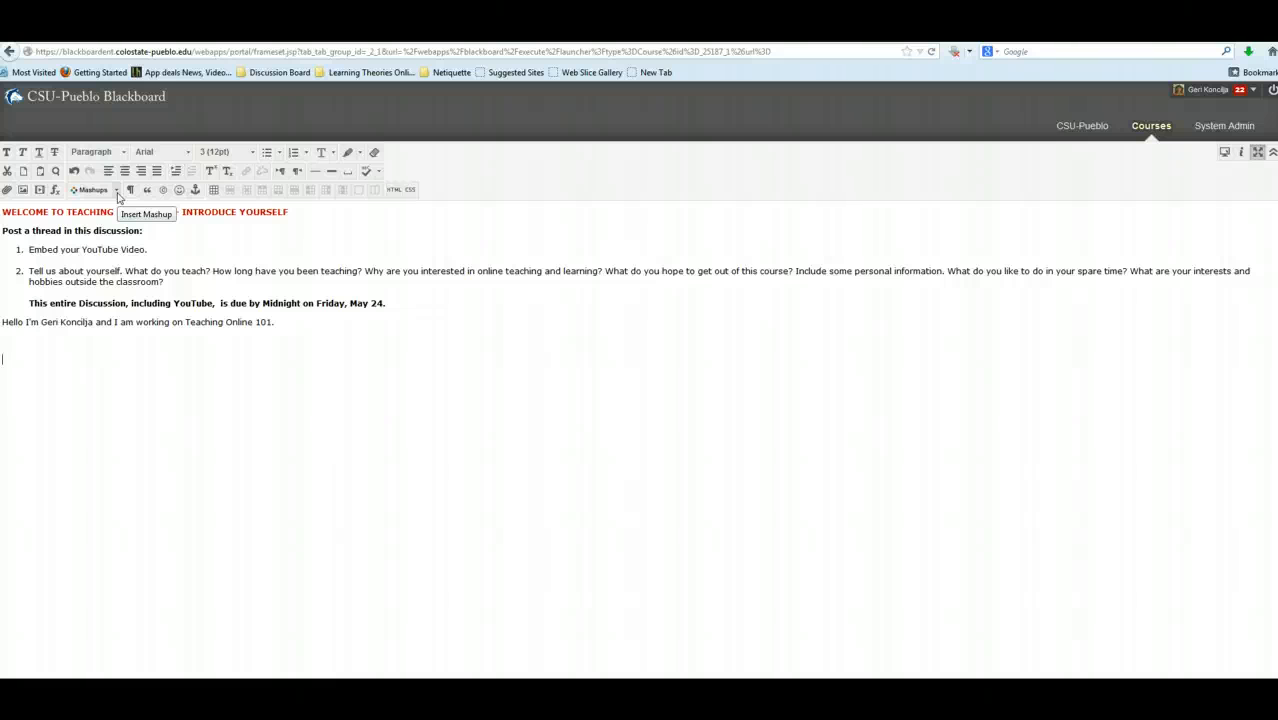
pyautogui.click(116, 190)
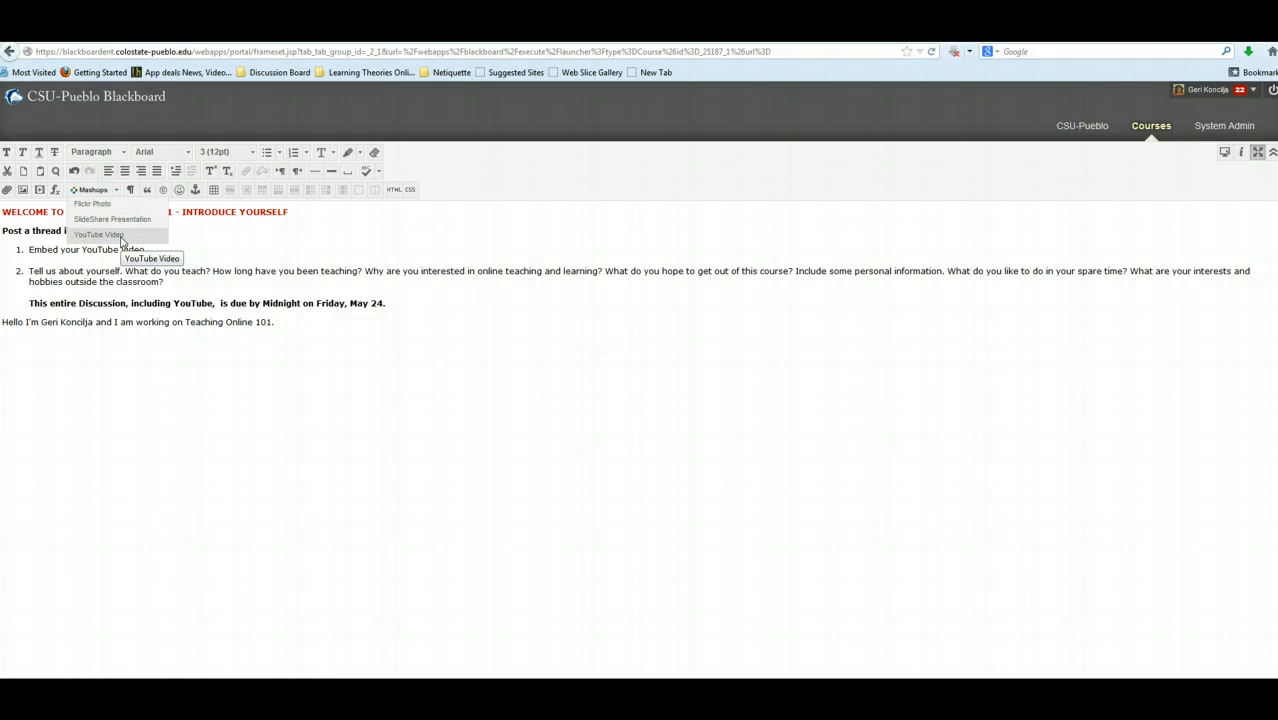
pyautogui.click(100, 235)
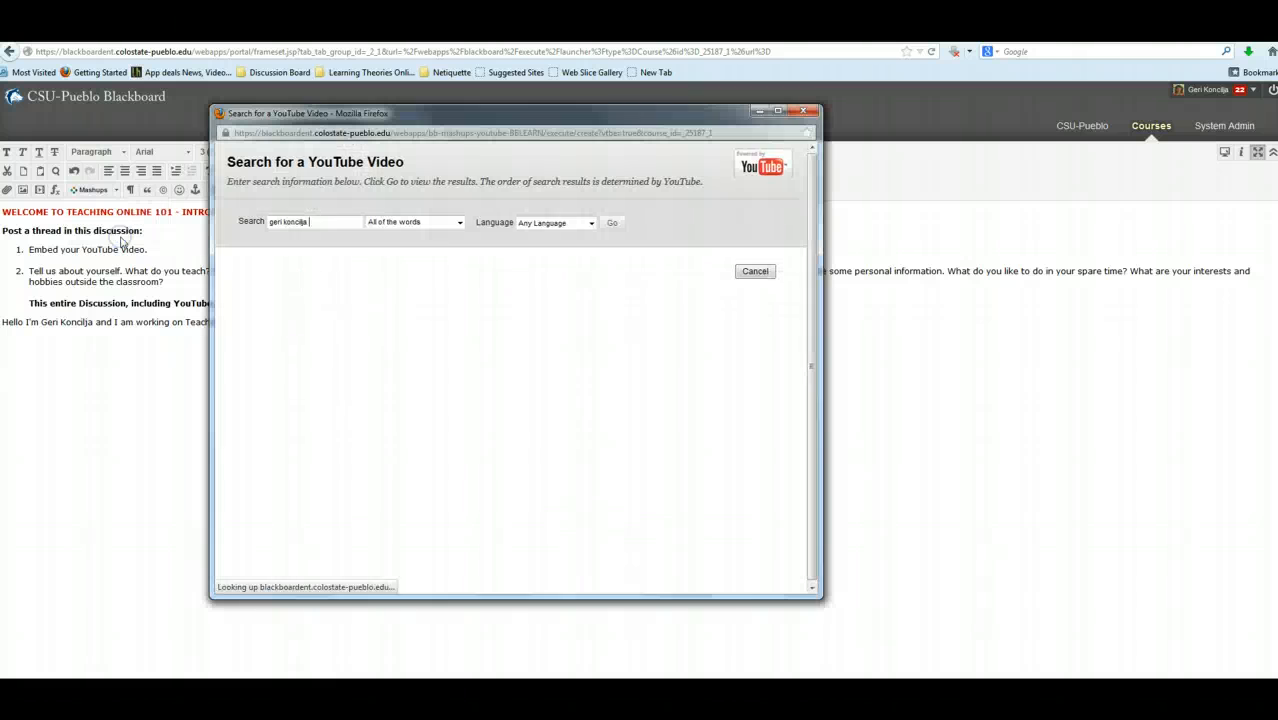
pyautogui.click(294, 220)
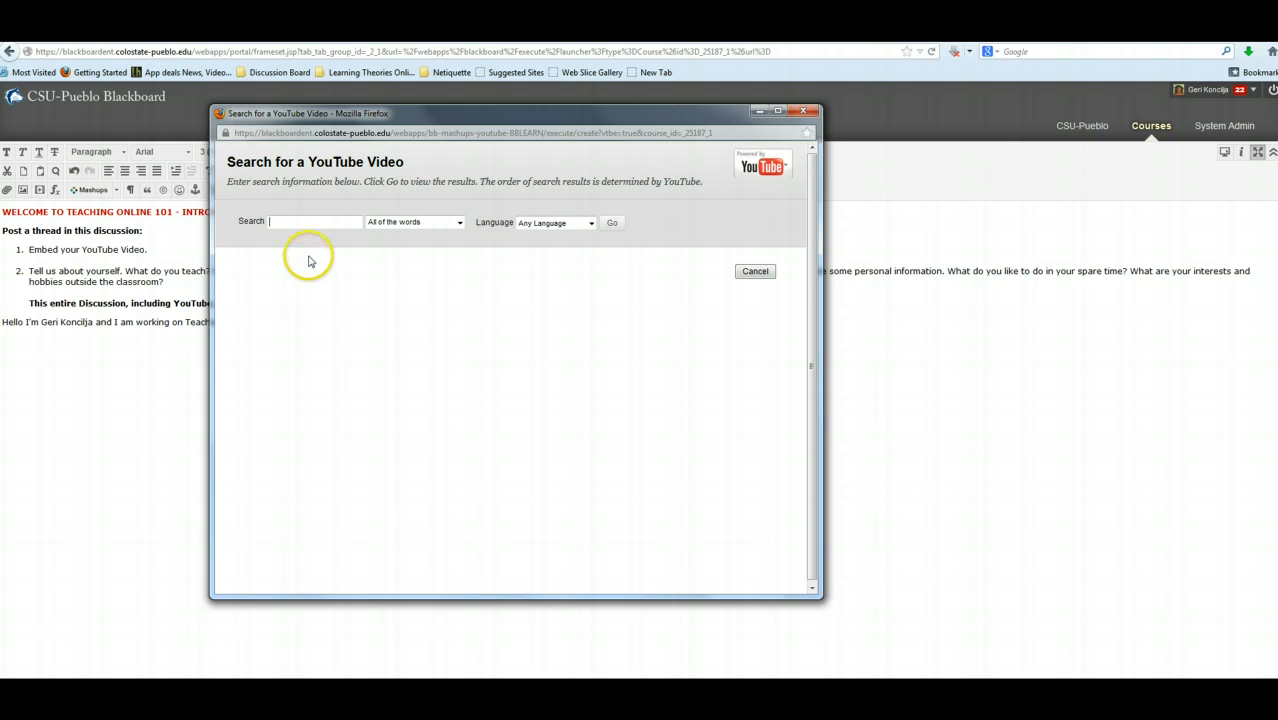
pyautogui.click(277, 222)
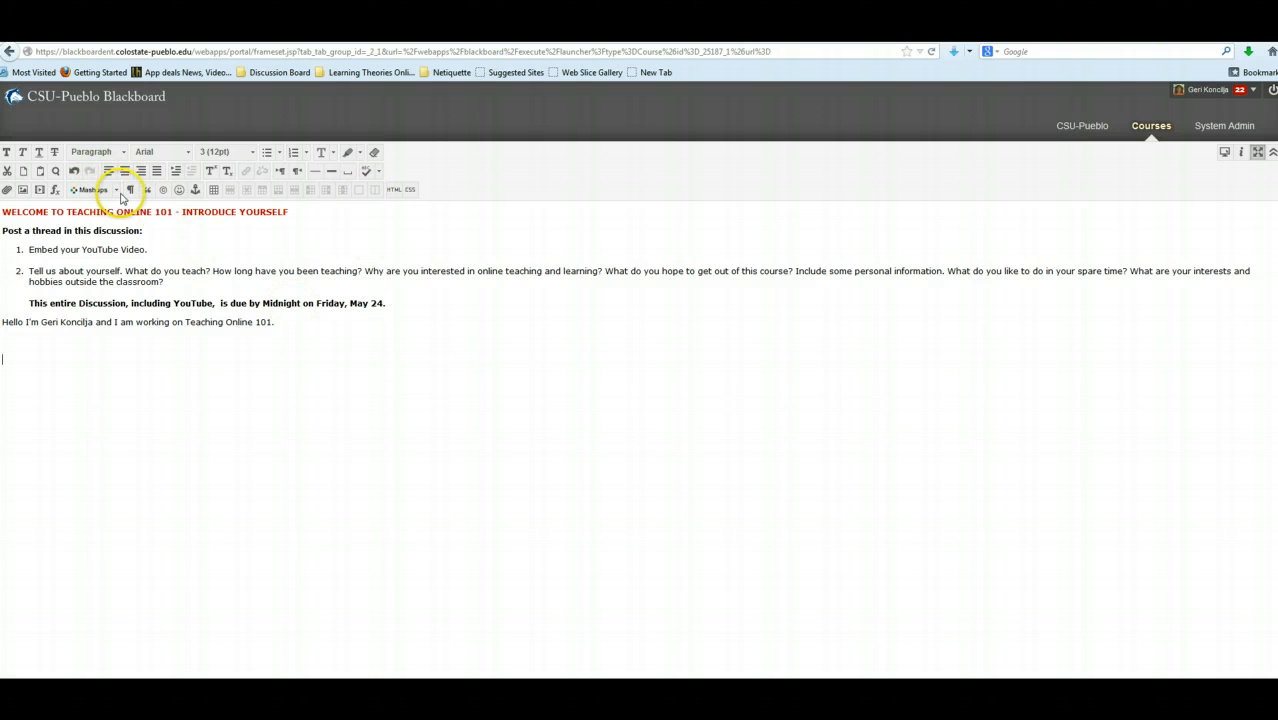
# - Open the YouTube video mashup and search for the author's full name plus "teaching online video", matching at least one of the words
pyautogui.click(116, 190)
pyautogui.click(124, 236)
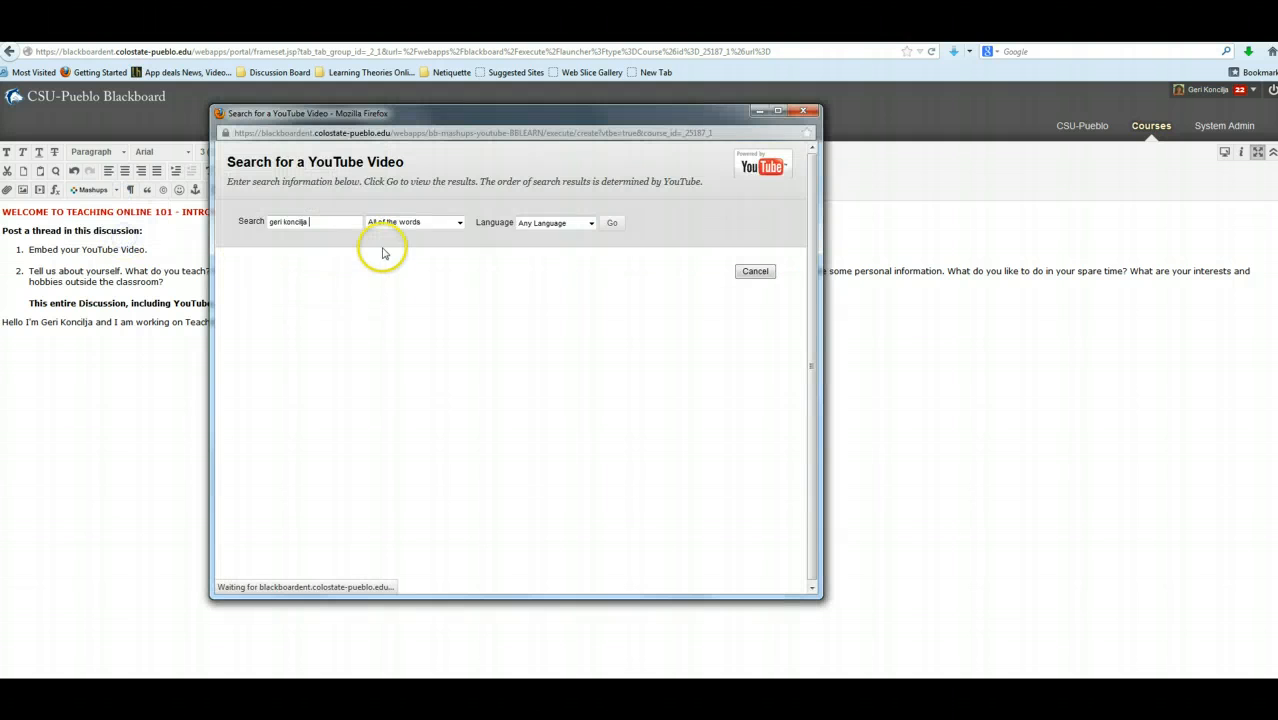
pyautogui.click(338, 220)
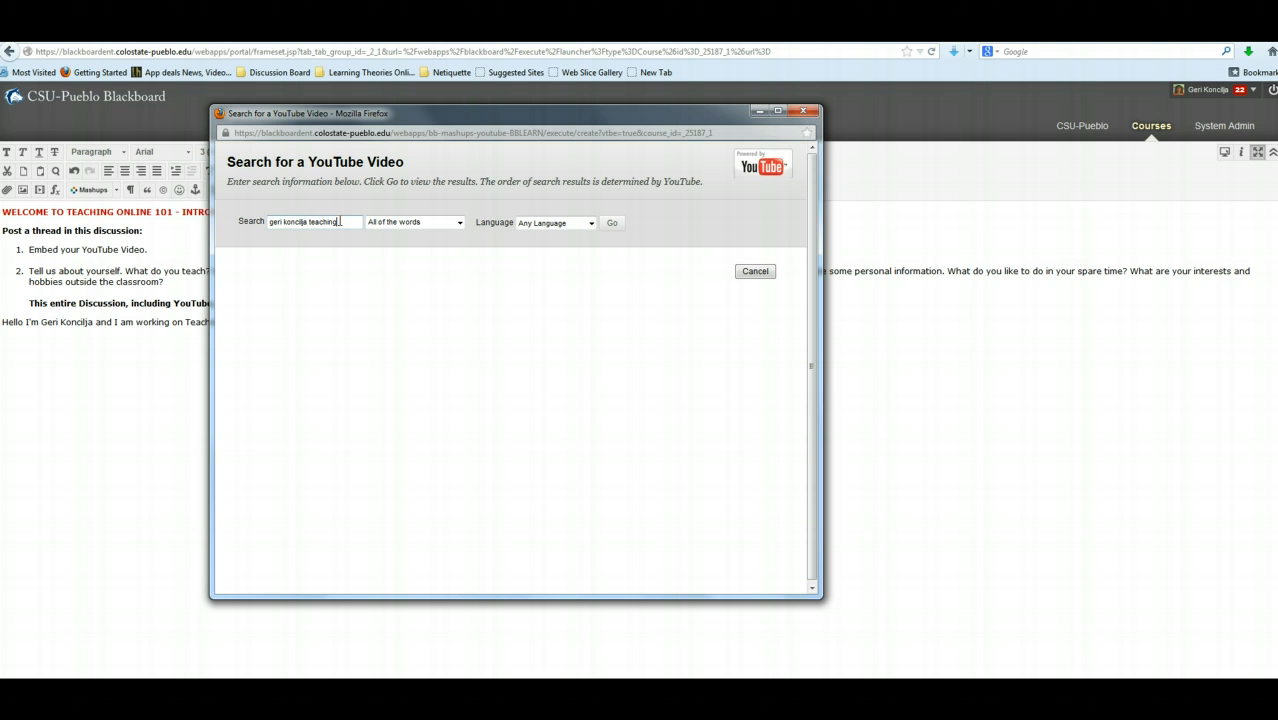
pyautogui.write('e video')
pyautogui.click(460, 223)
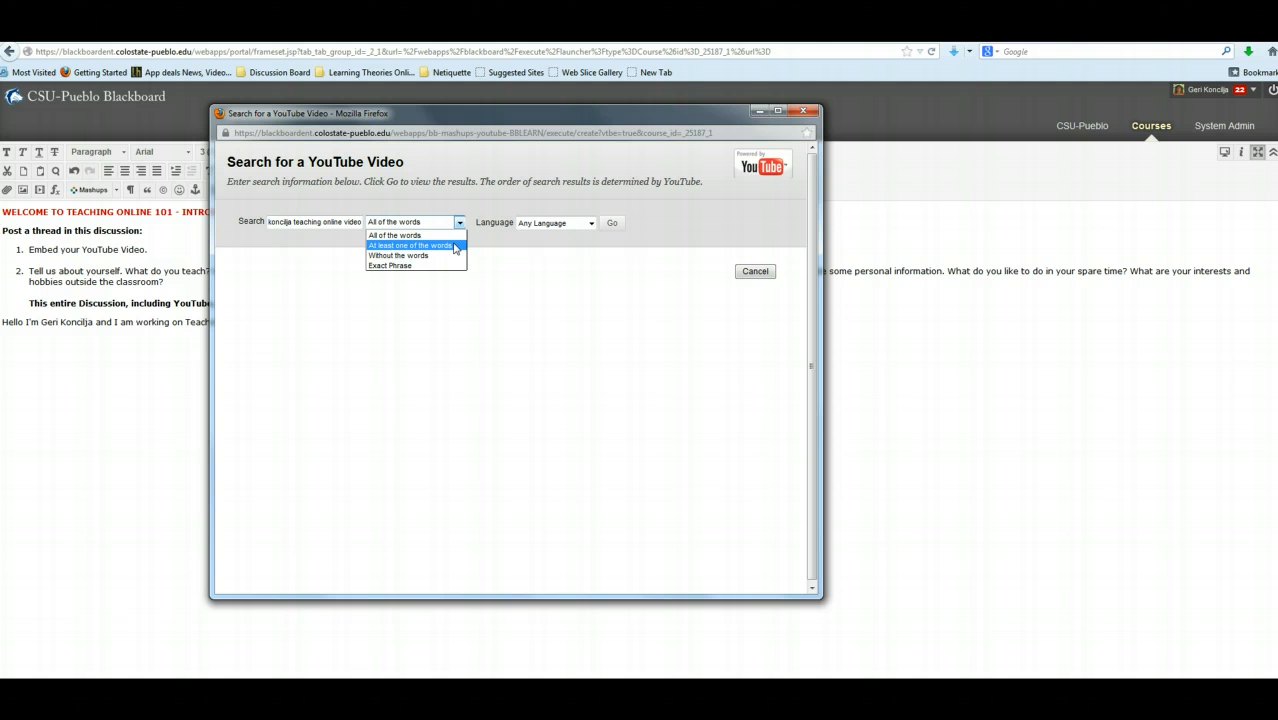
pyautogui.click(454, 246)
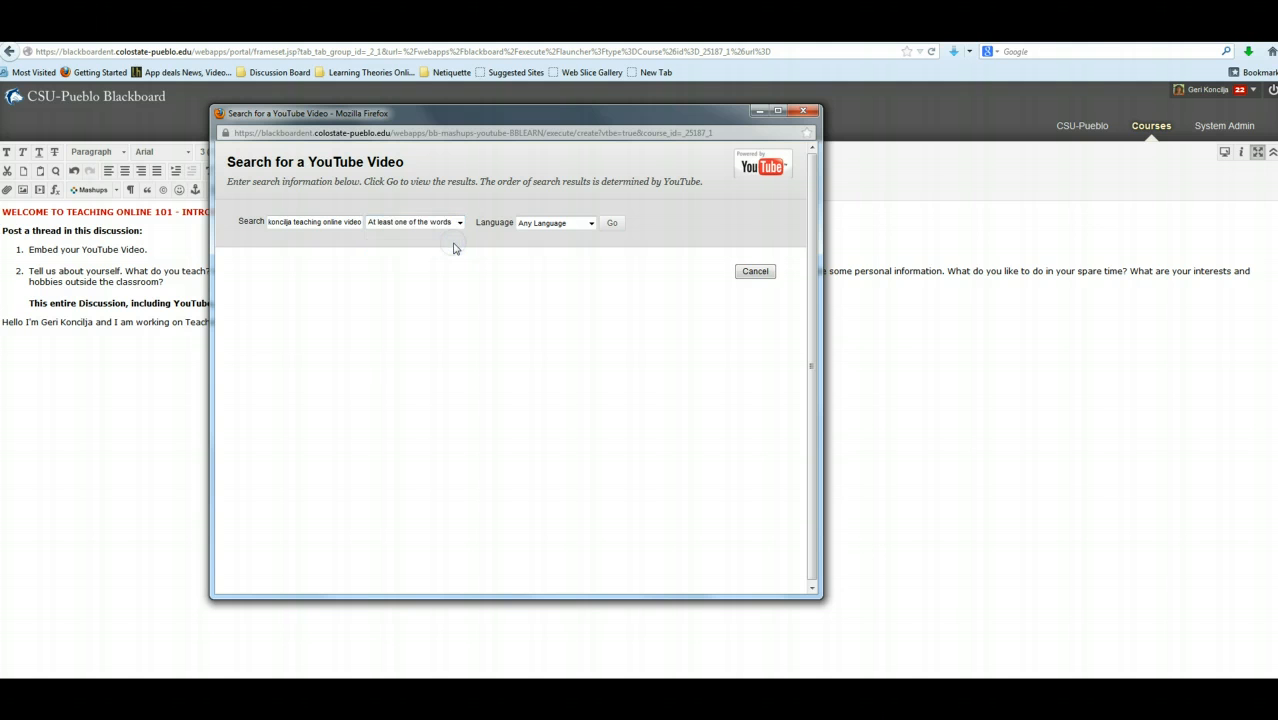
pyautogui.click(612, 223)
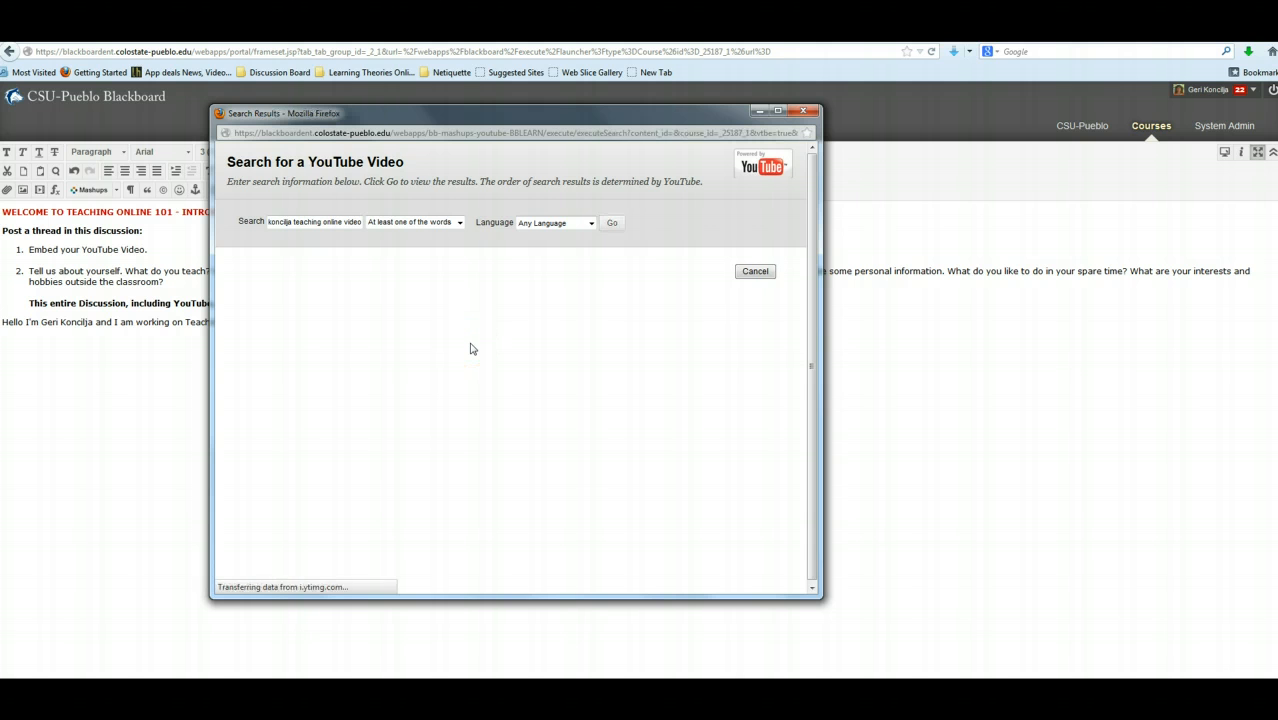
# - Insert the 0:19 "Teaching Online Video" search result as an Embed Video mashup, with Show YouTube URL on and Show YouTube information off
pyautogui.scroll(-2, 528, 390)
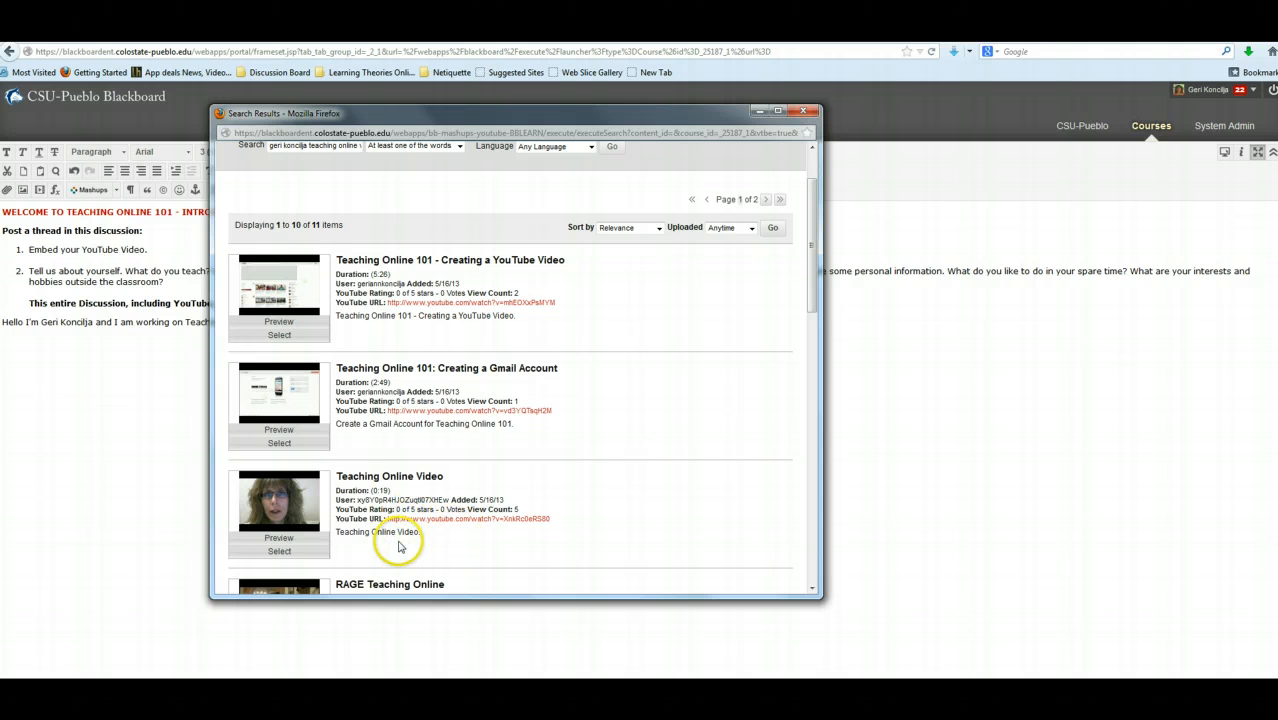
pyautogui.click(276, 551)
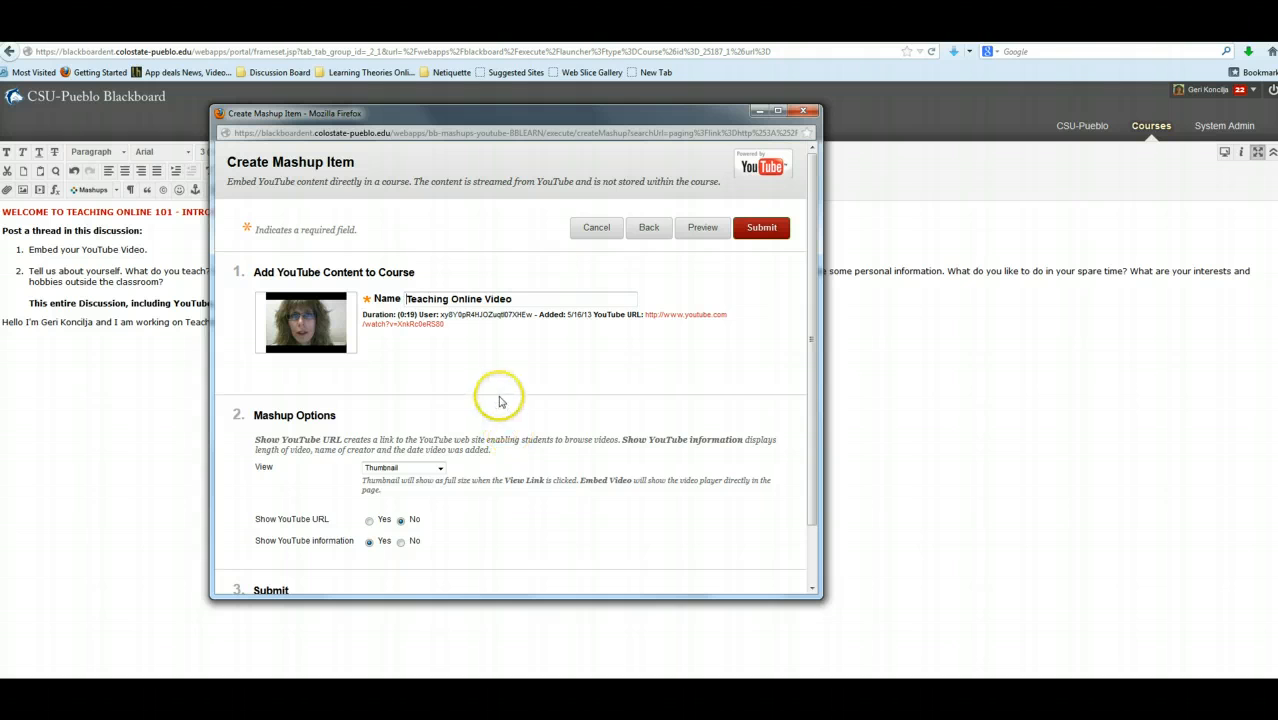
pyautogui.click(440, 472)
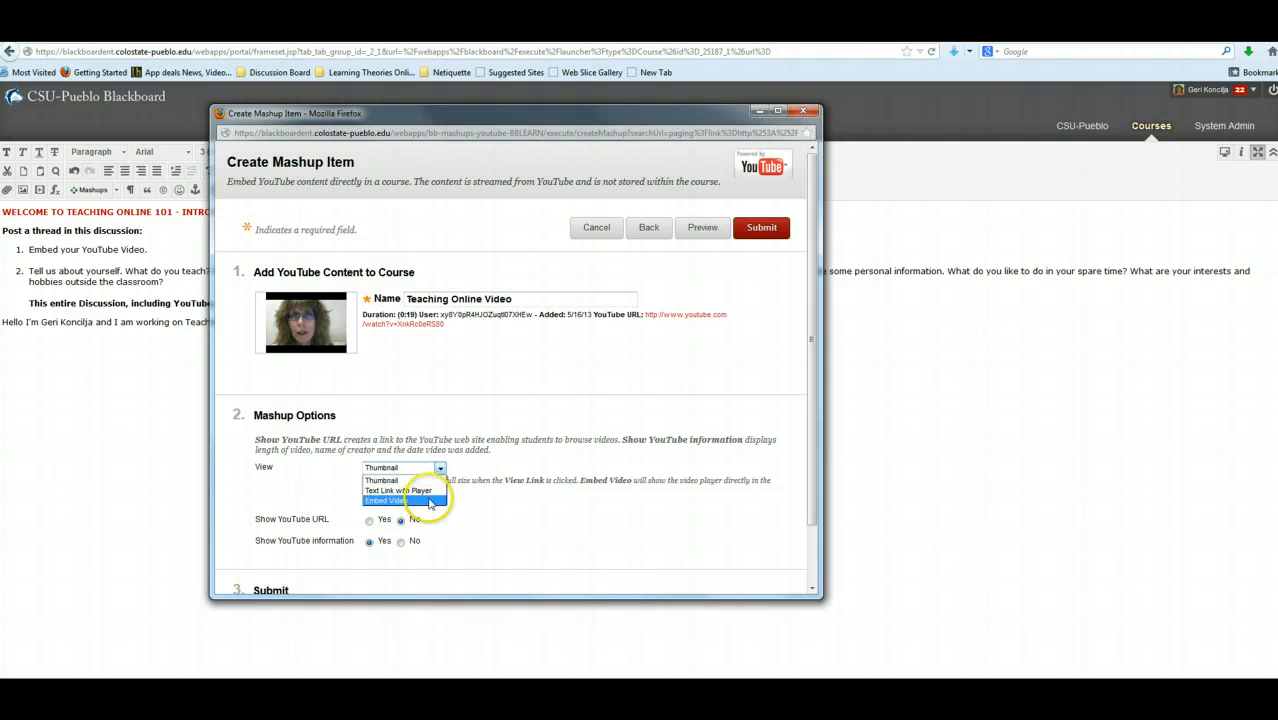
pyautogui.click(428, 497)
pyautogui.scroll(-1, 452, 512)
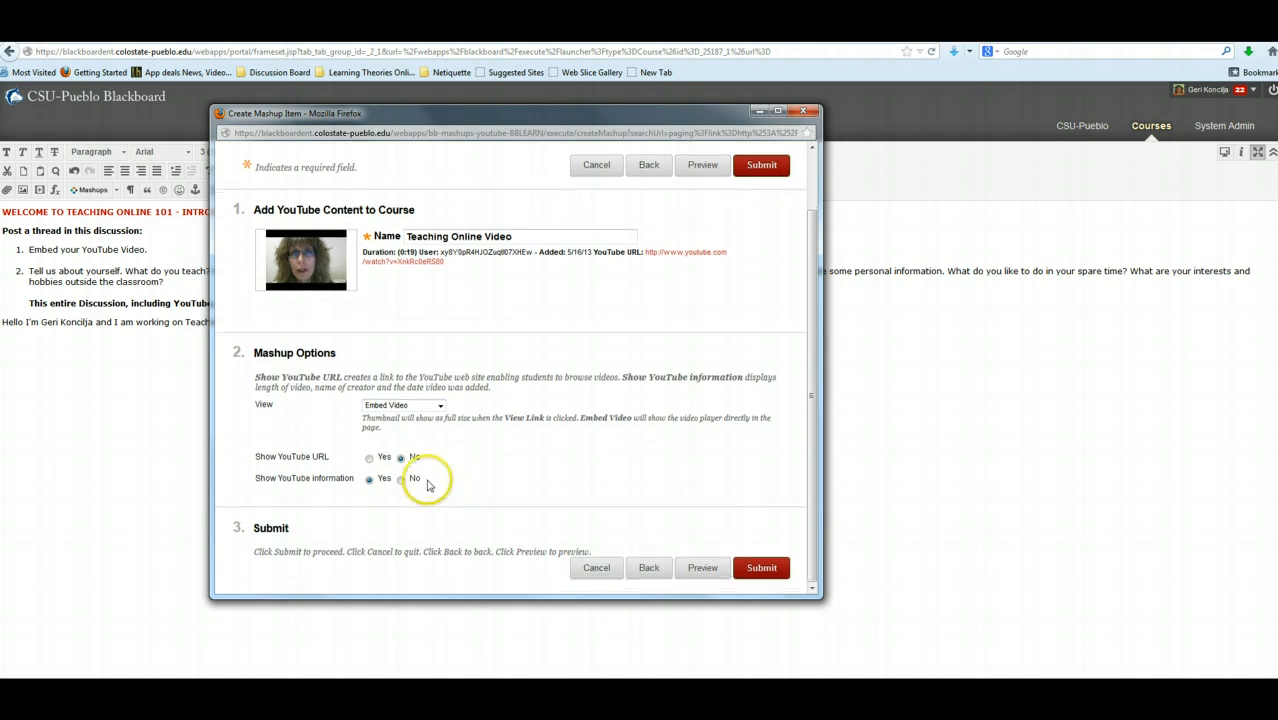
pyautogui.click(369, 458)
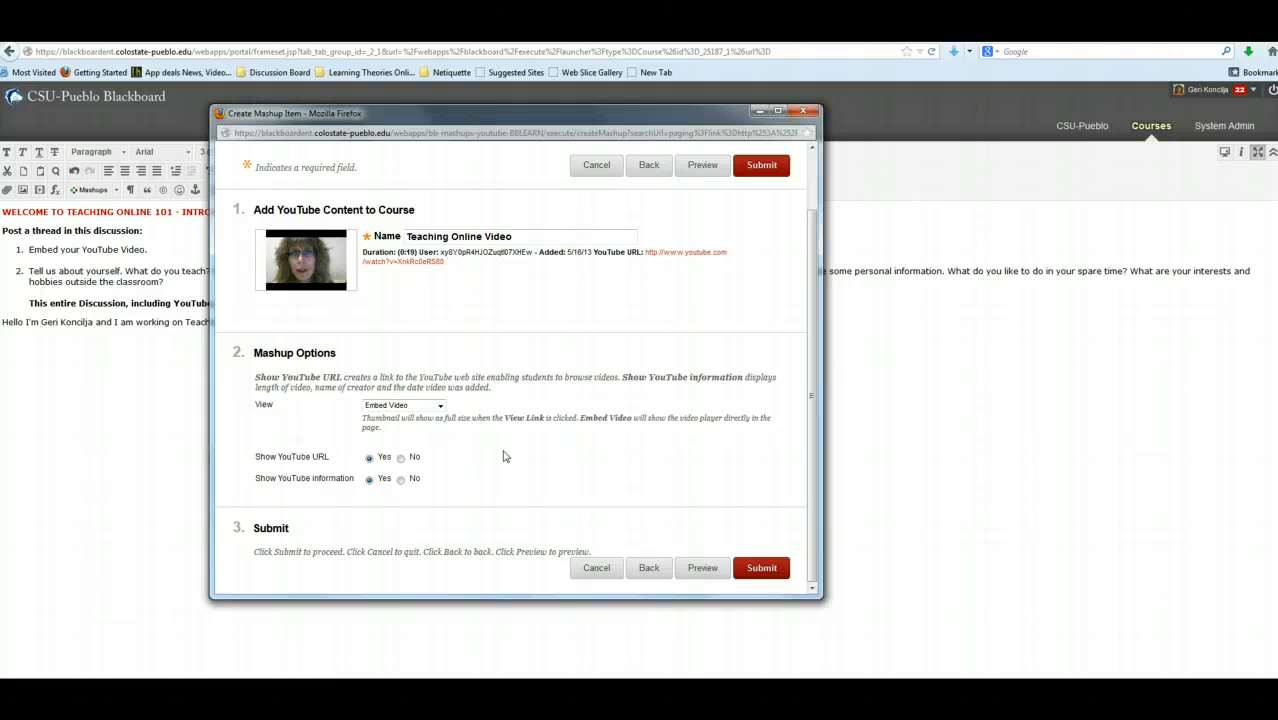
pyautogui.click(401, 480)
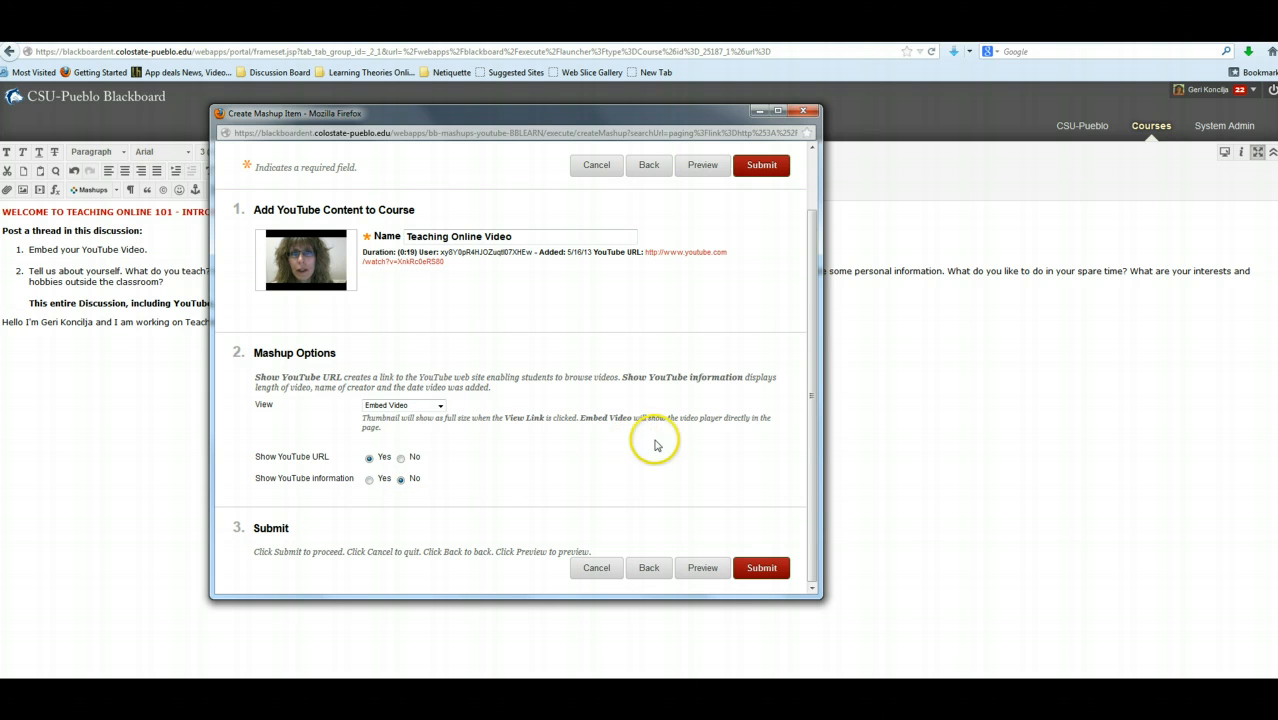
pyautogui.click(760, 568)
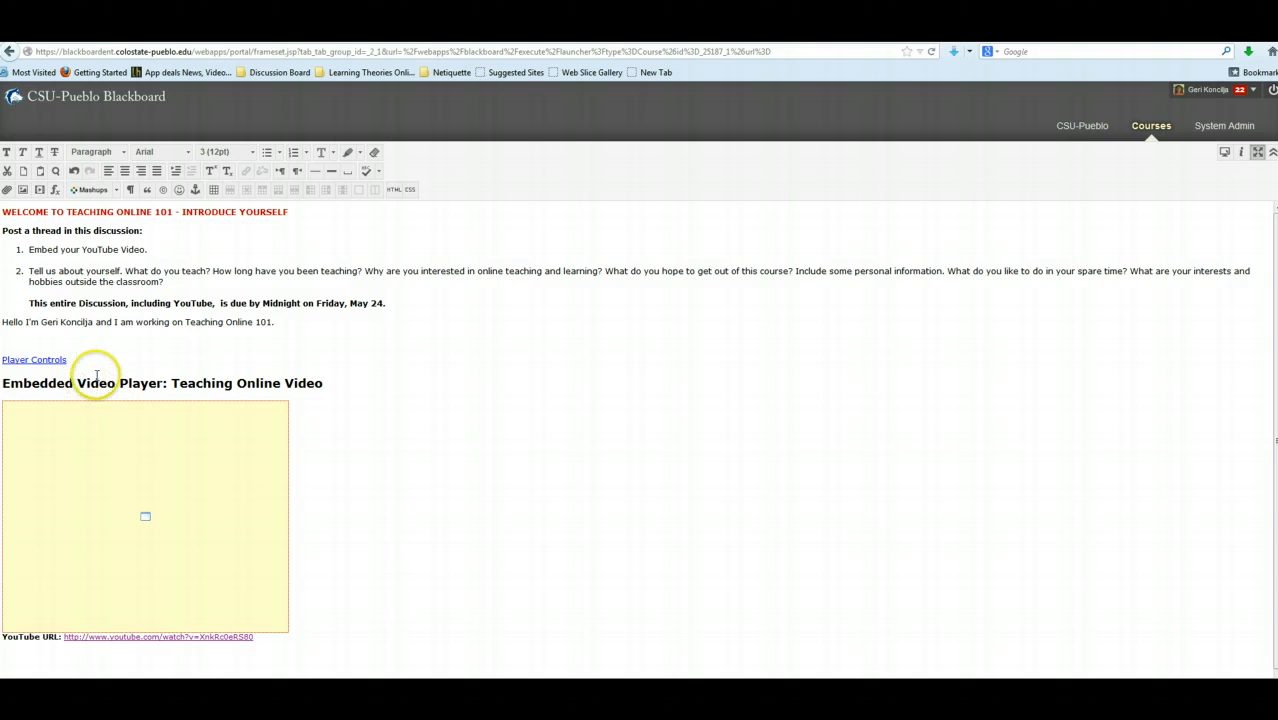
# - Delete the "Player Controls" link and the "Embedded Video Player: Teaching Online Video" heading above the embedded video
pyautogui.click(353, 395)
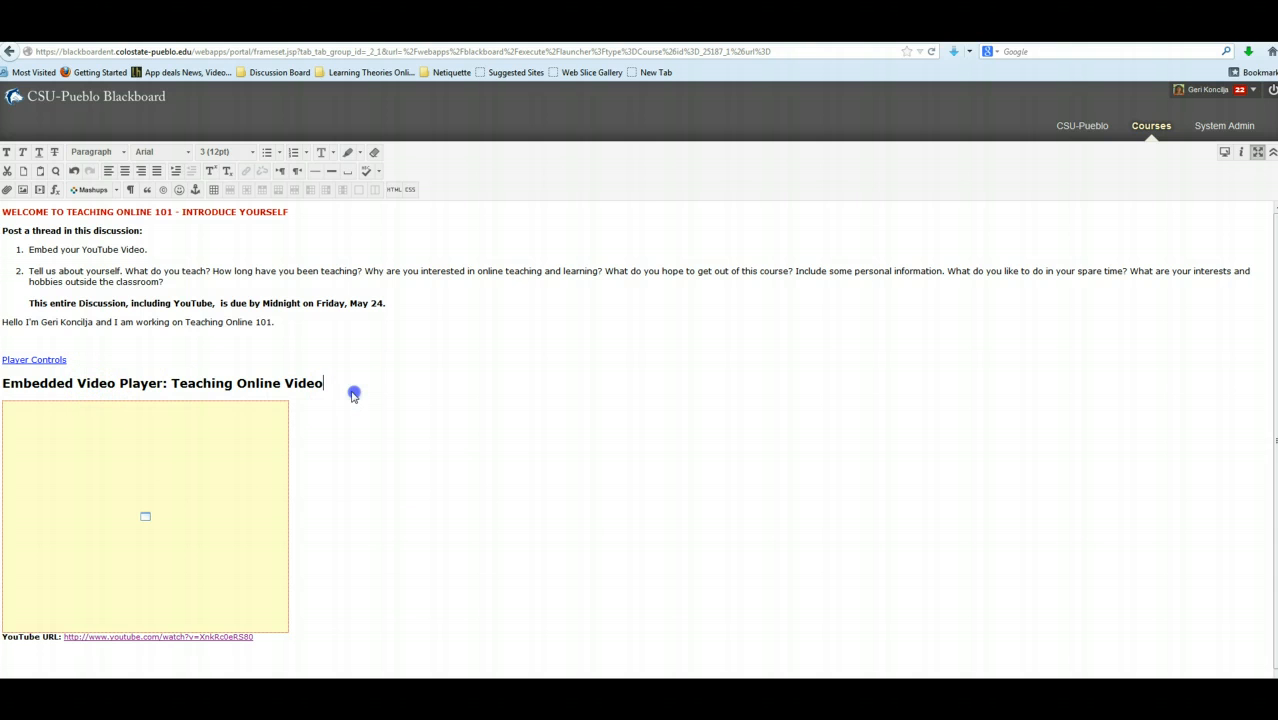
pyautogui.moveTo(353, 395); pyautogui.dragTo(2, 360)
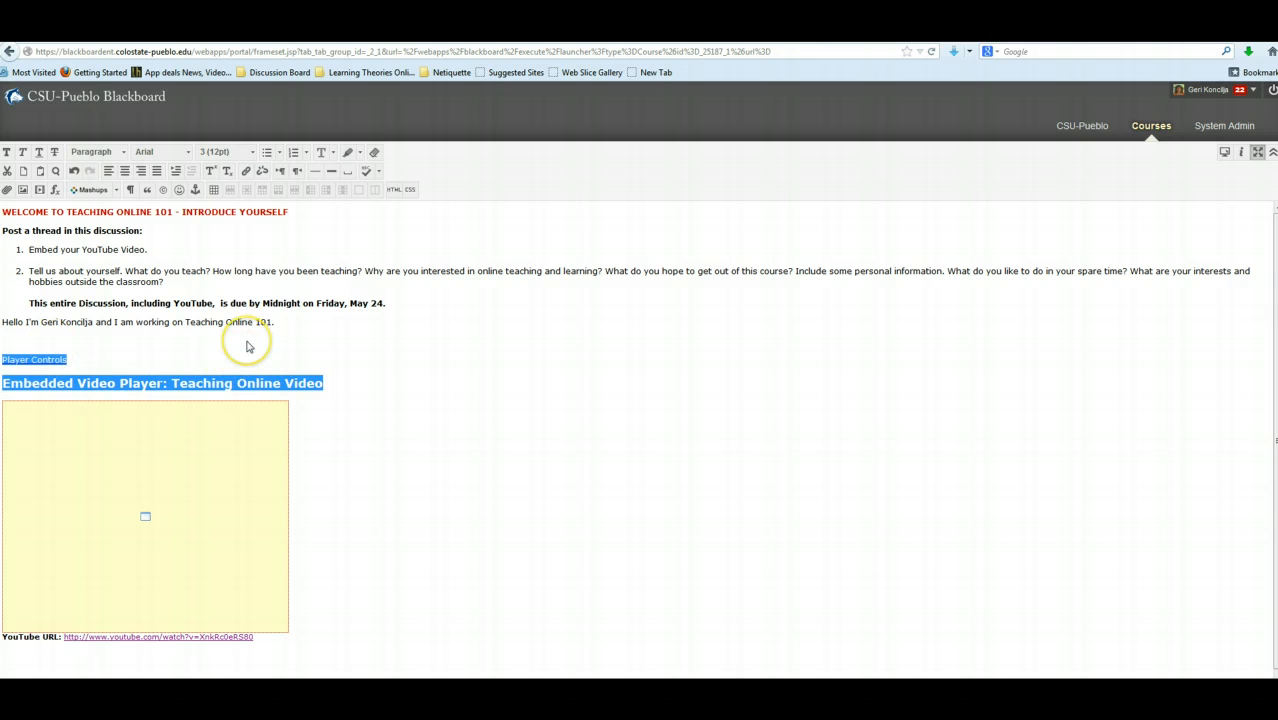
pyautogui.press('Delete')
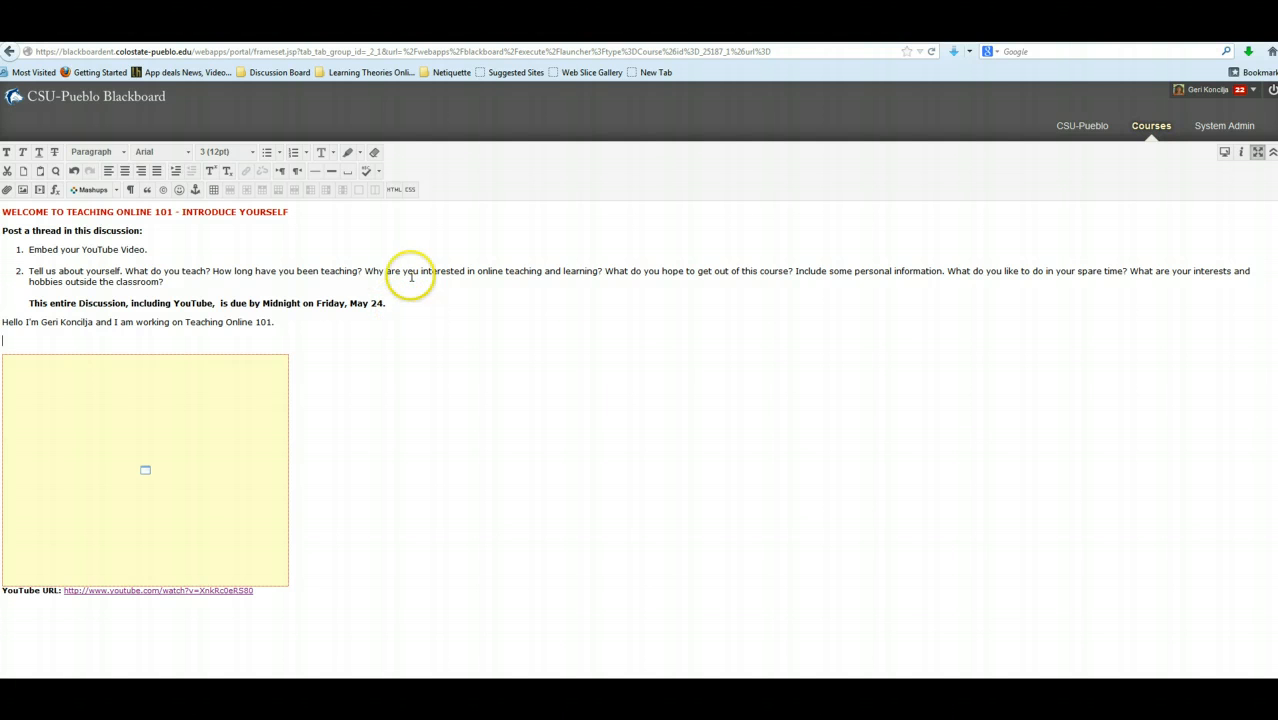
# - Delete the pasted instructions above the greeting, from the red welcome title through the due-date line
pyautogui.click(393, 303)
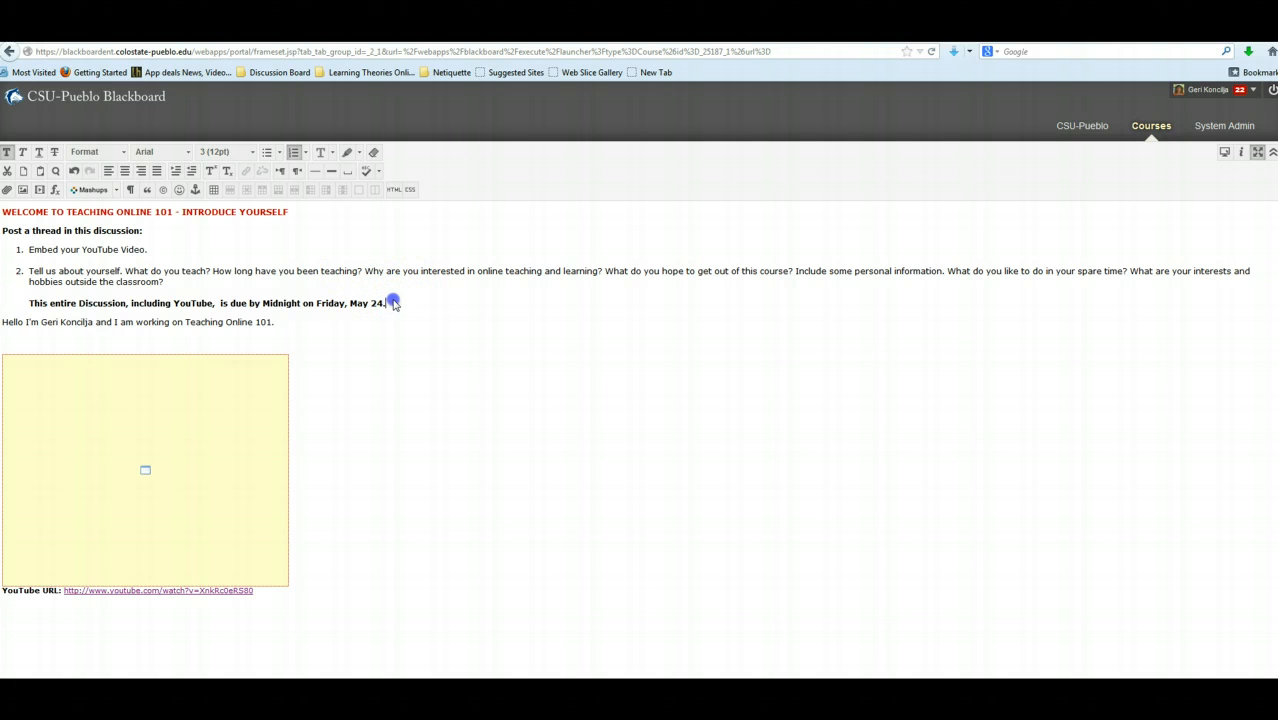
pyautogui.moveTo(393, 303); pyautogui.dragTo(3, 212)
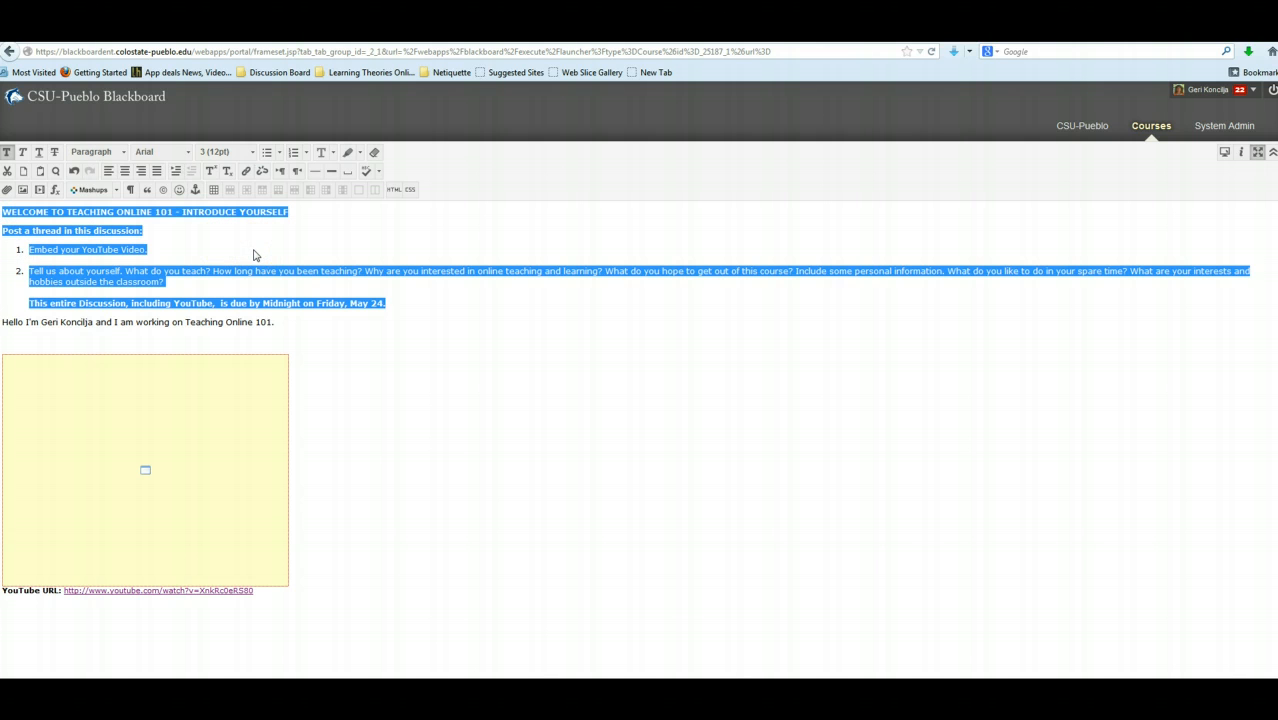
pyautogui.press('BackSpace')
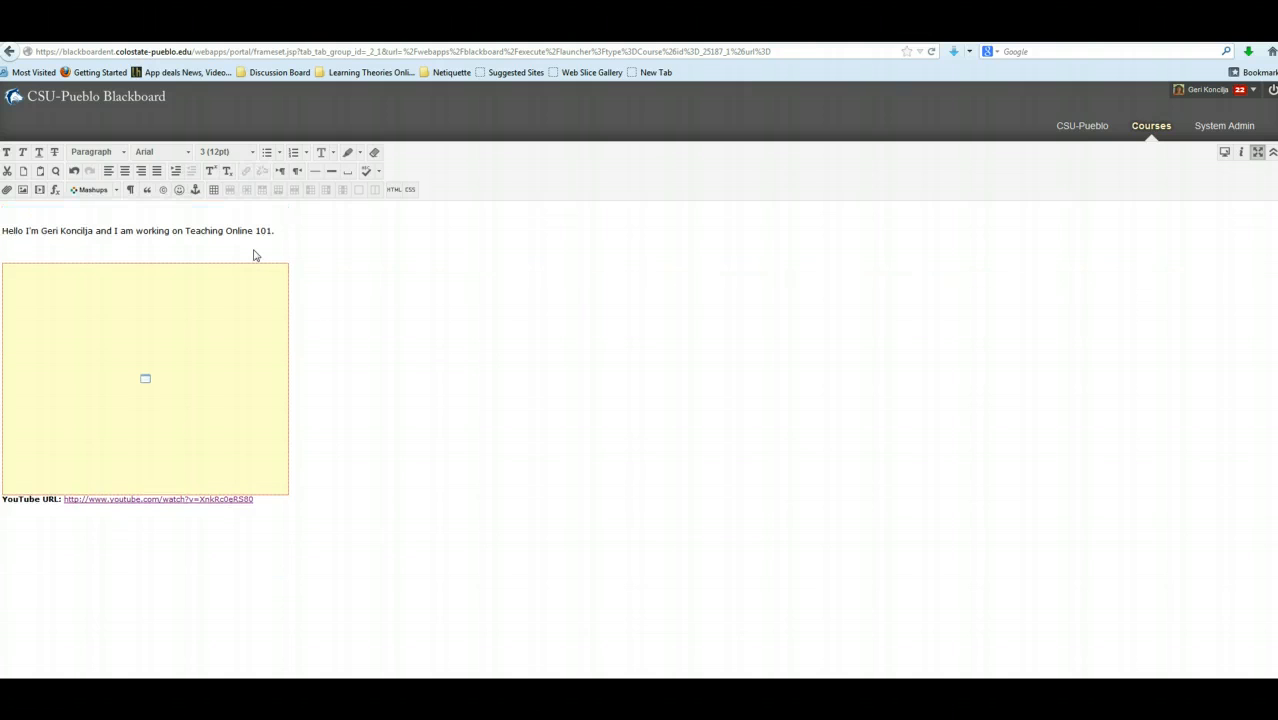
pyautogui.click(422, 288)
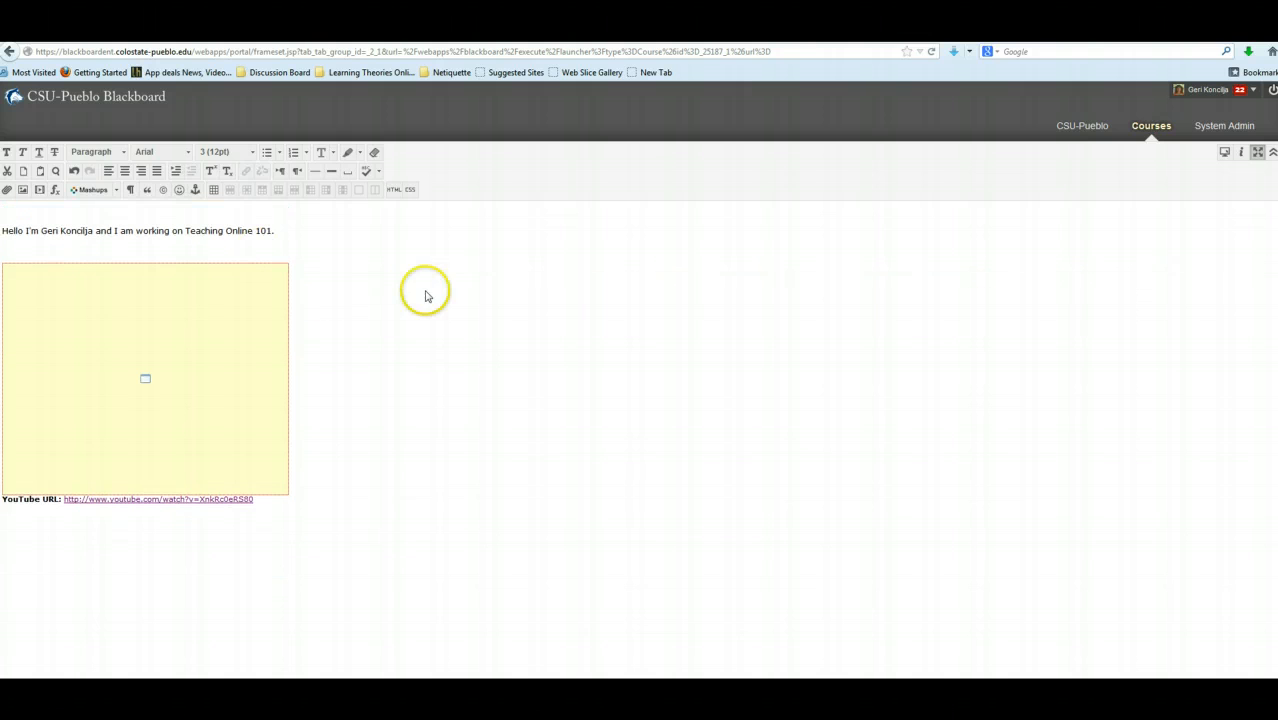
pyautogui.click(651, 310)
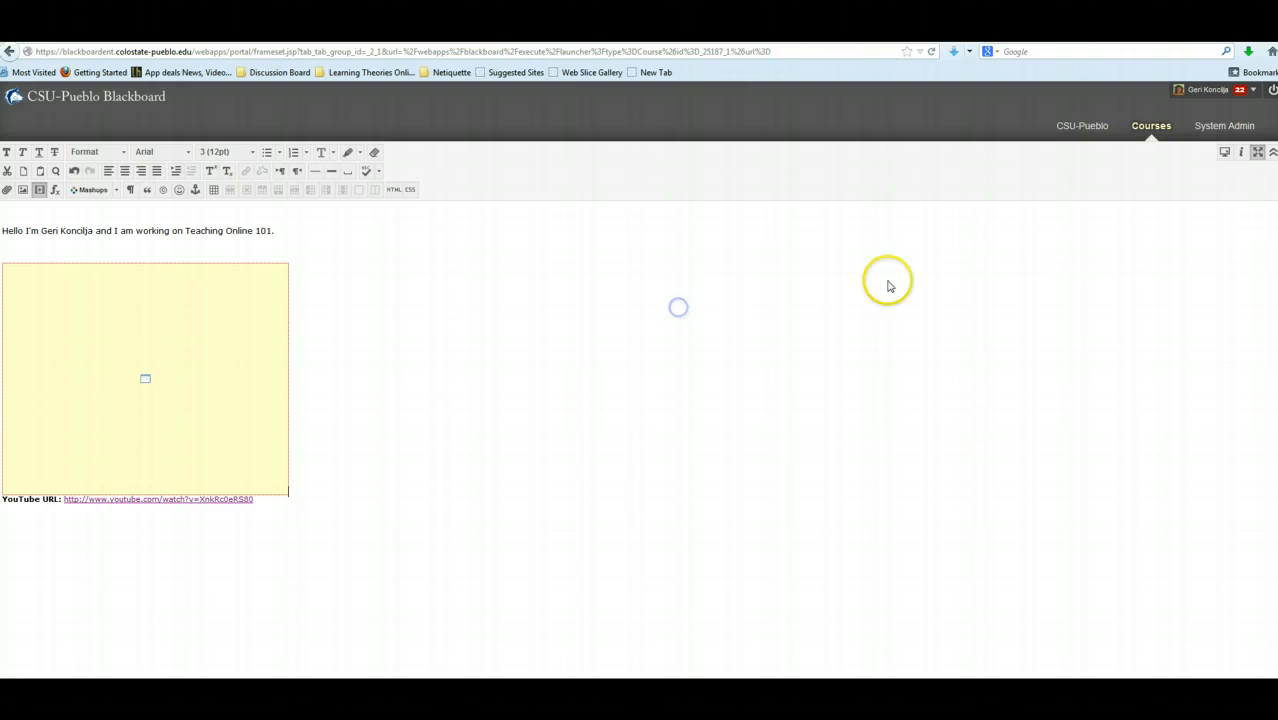
# - Leave the full-screen editor, enter the subject "Week 1 Discussion:" followed by the author's full name, and submit the thread
pyautogui.click(1257, 155)
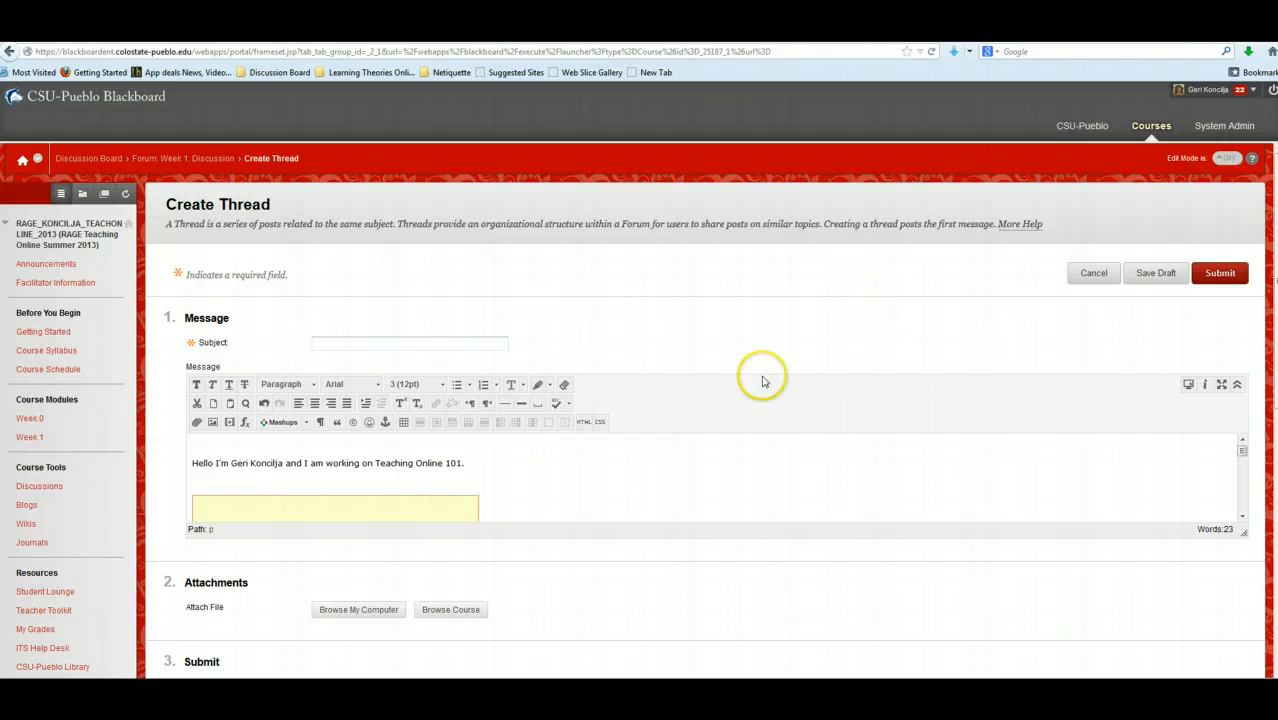
pyautogui.scroll(-1, 519, 459)
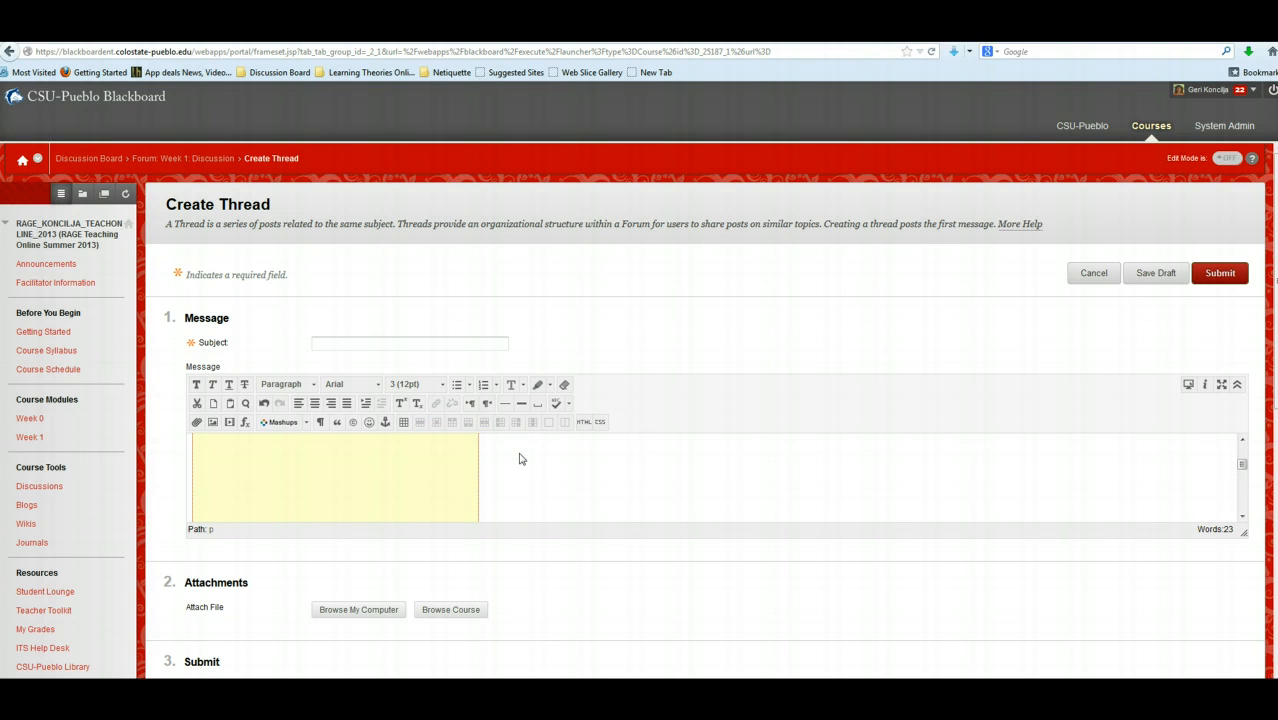
pyautogui.scroll(1, 519, 459)
pyautogui.click(372, 342)
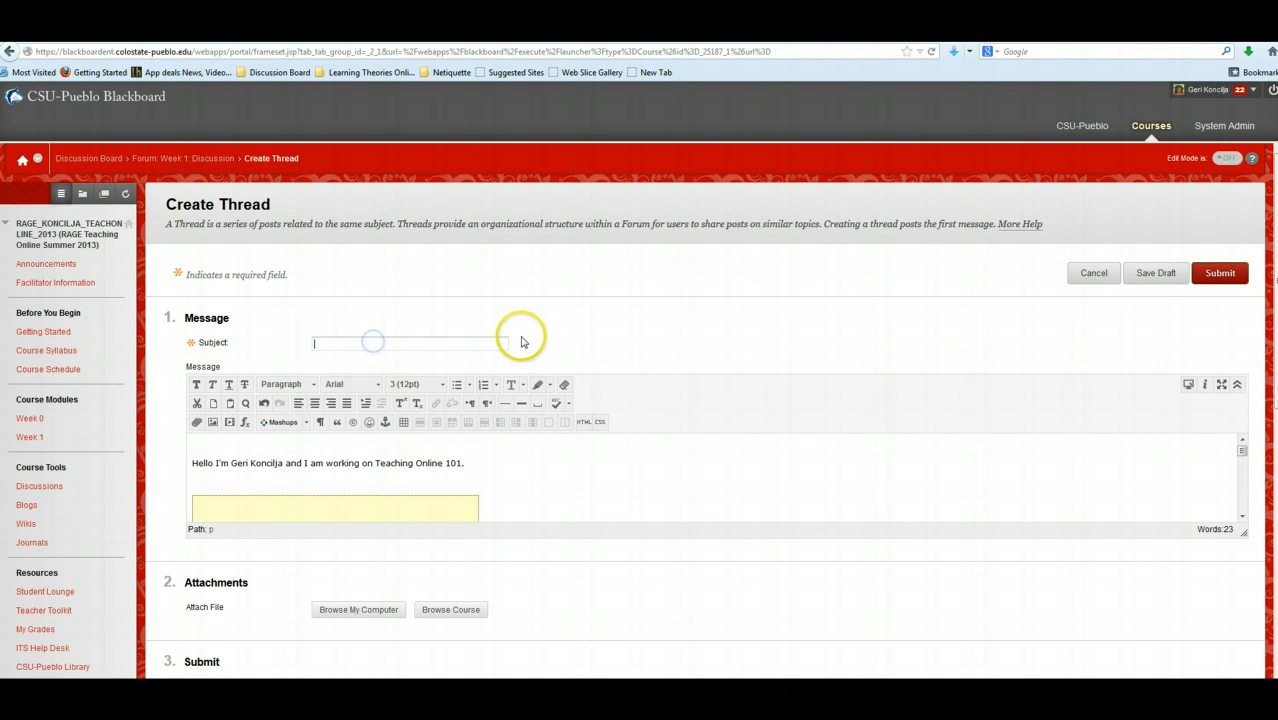
pyautogui.write('Week 1')
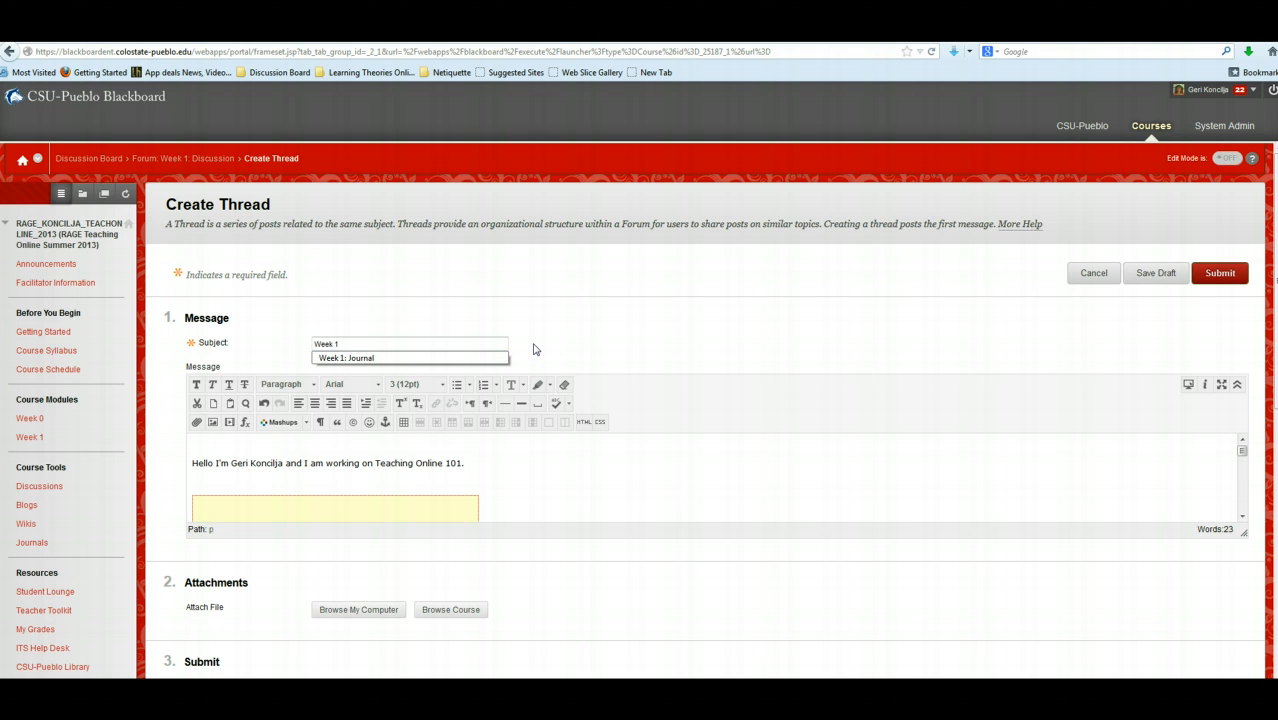
pyautogui.write(' Discussion: Geri Koncilja')
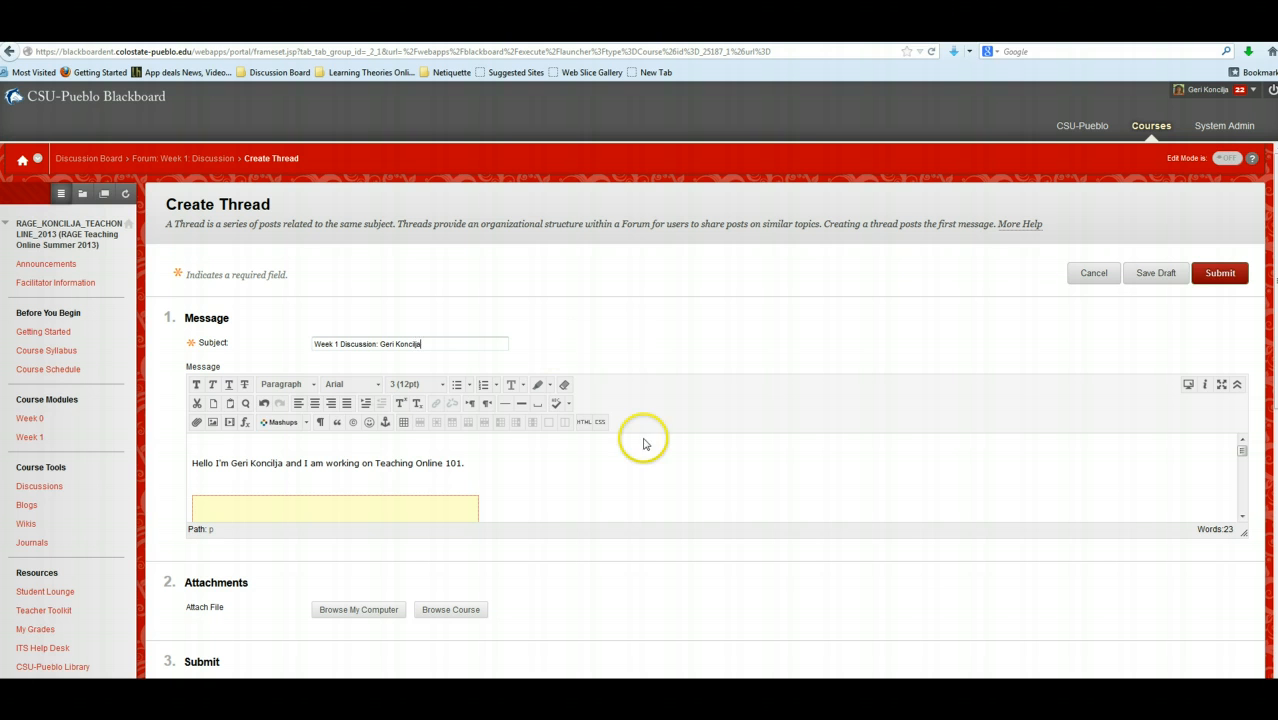
pyautogui.click(1220, 278)
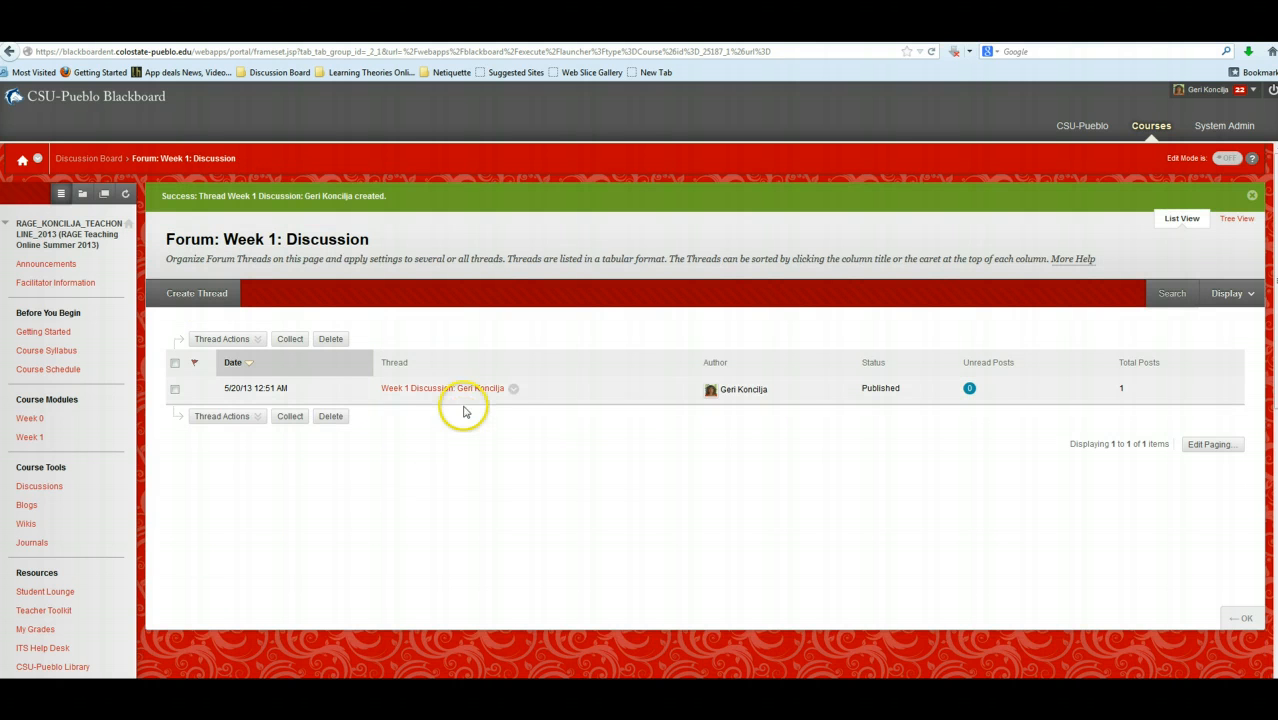
# - Open the submitted thread and check its greeting, embedded video player and YouTube URL
pyautogui.click(452, 392)
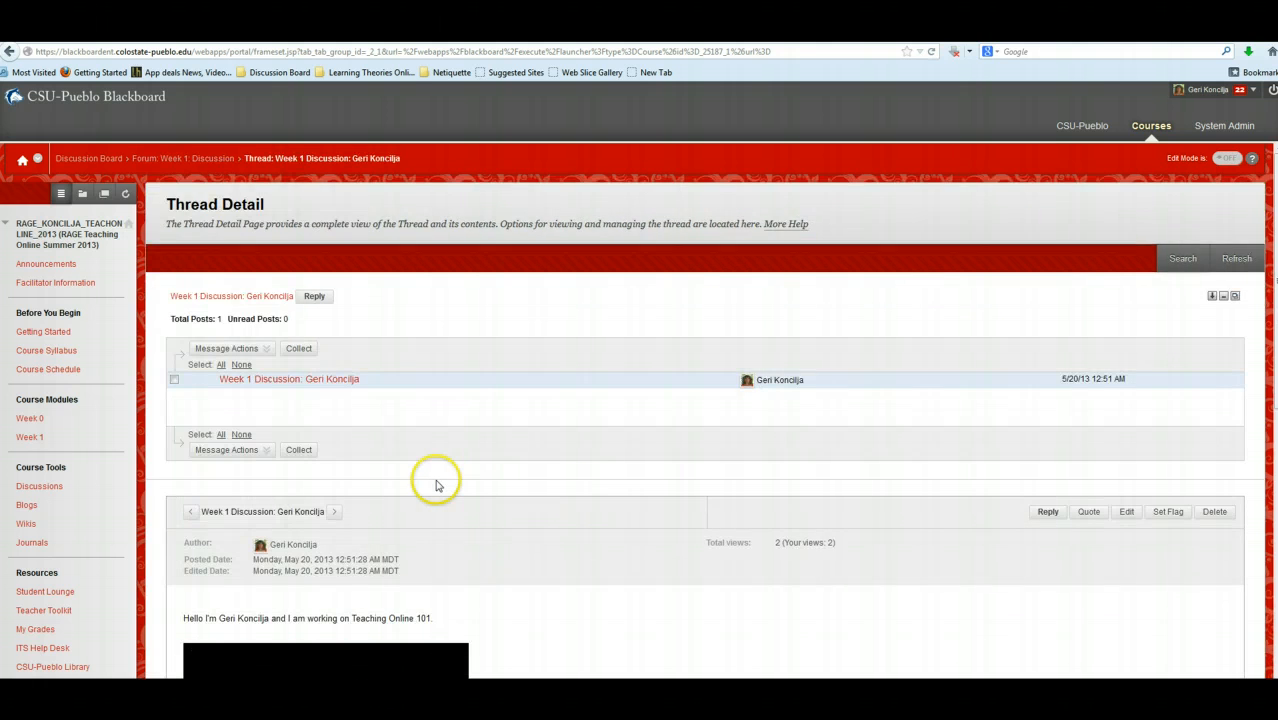
pyautogui.scroll(-3, 500, 480)
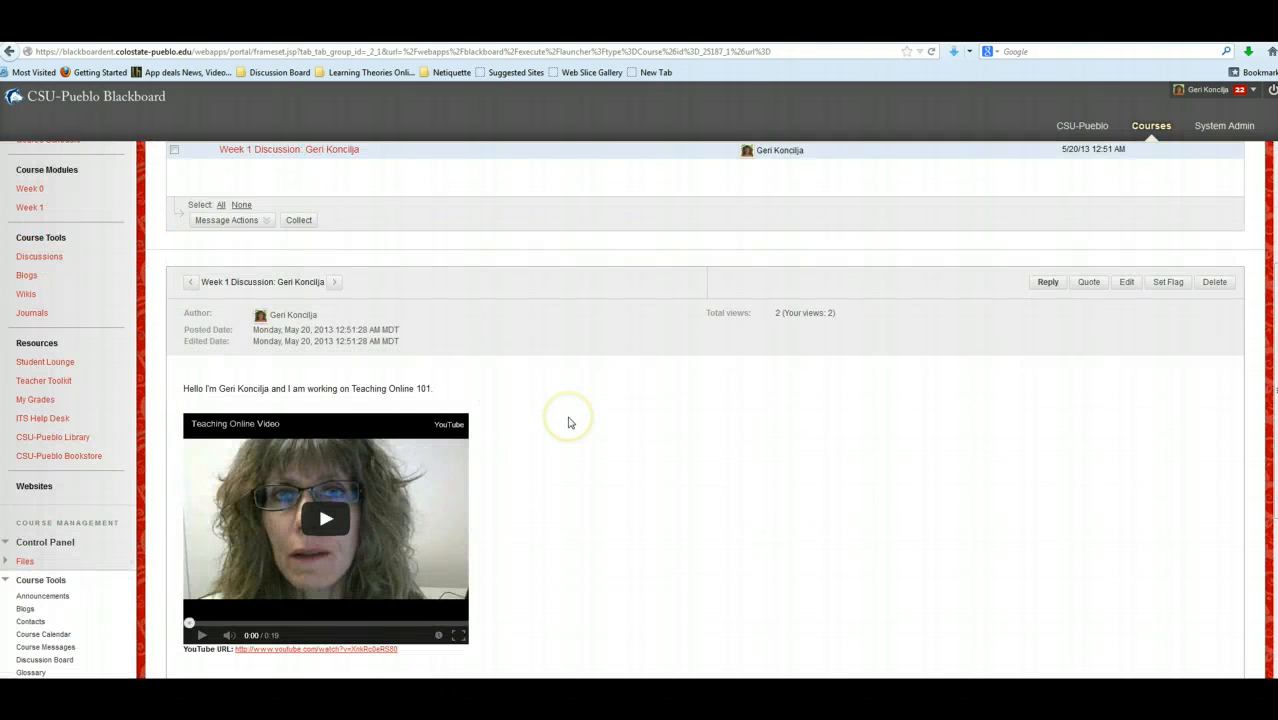
pyautogui.click(569, 422)
pyautogui.click(578, 411)
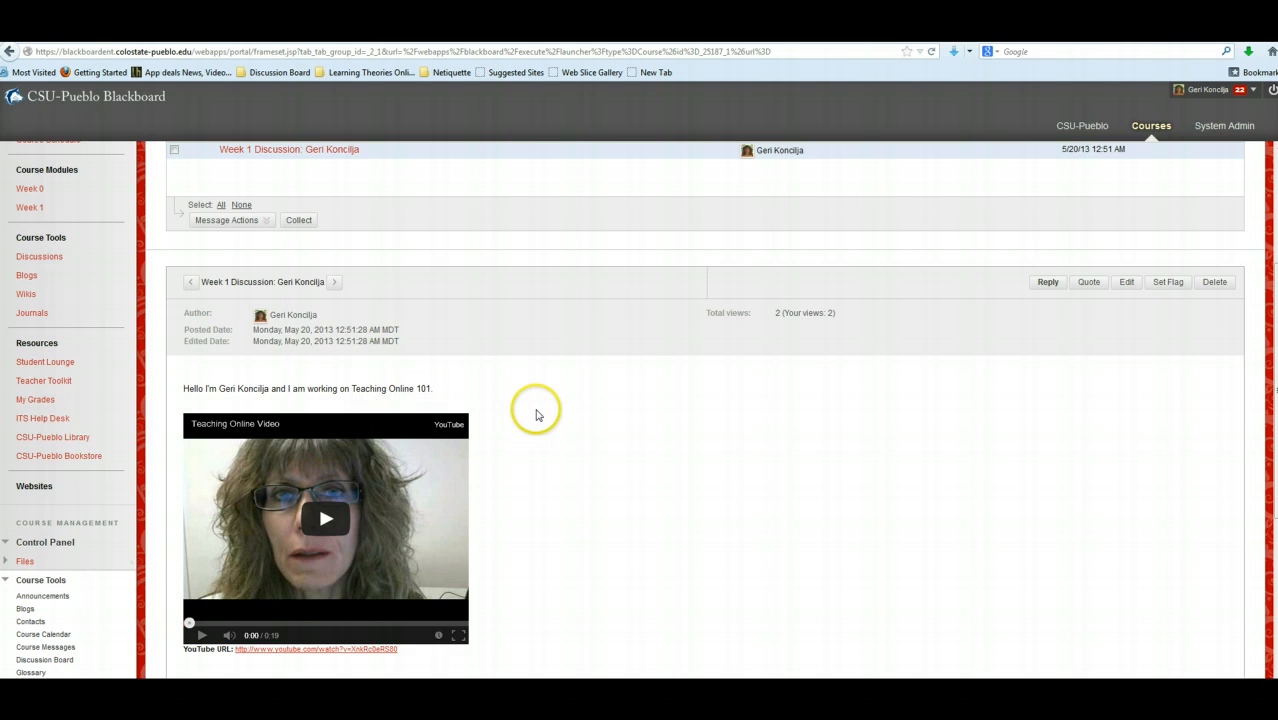
pyautogui.click(1036, 442)
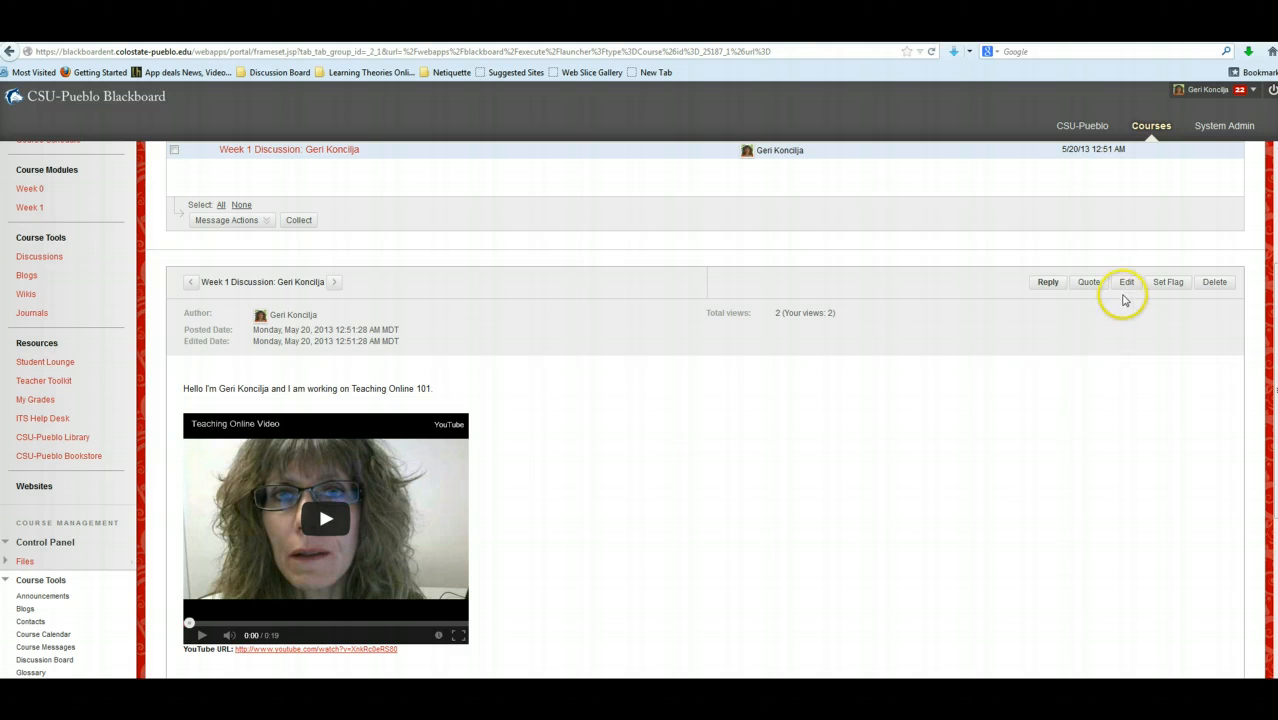
# - Open the post for editing, hide and show the extra formatting tools, resubmit the post and review it
pyautogui.click(1125, 285)
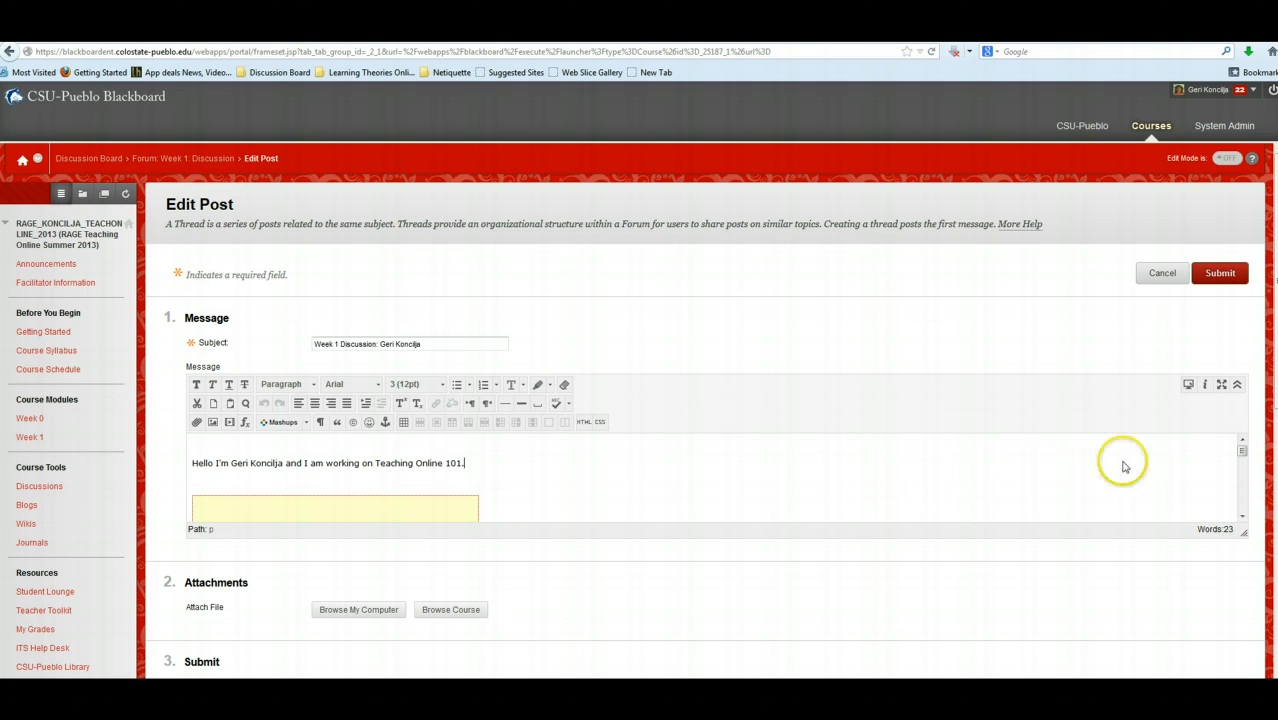
pyautogui.click(1237, 385)
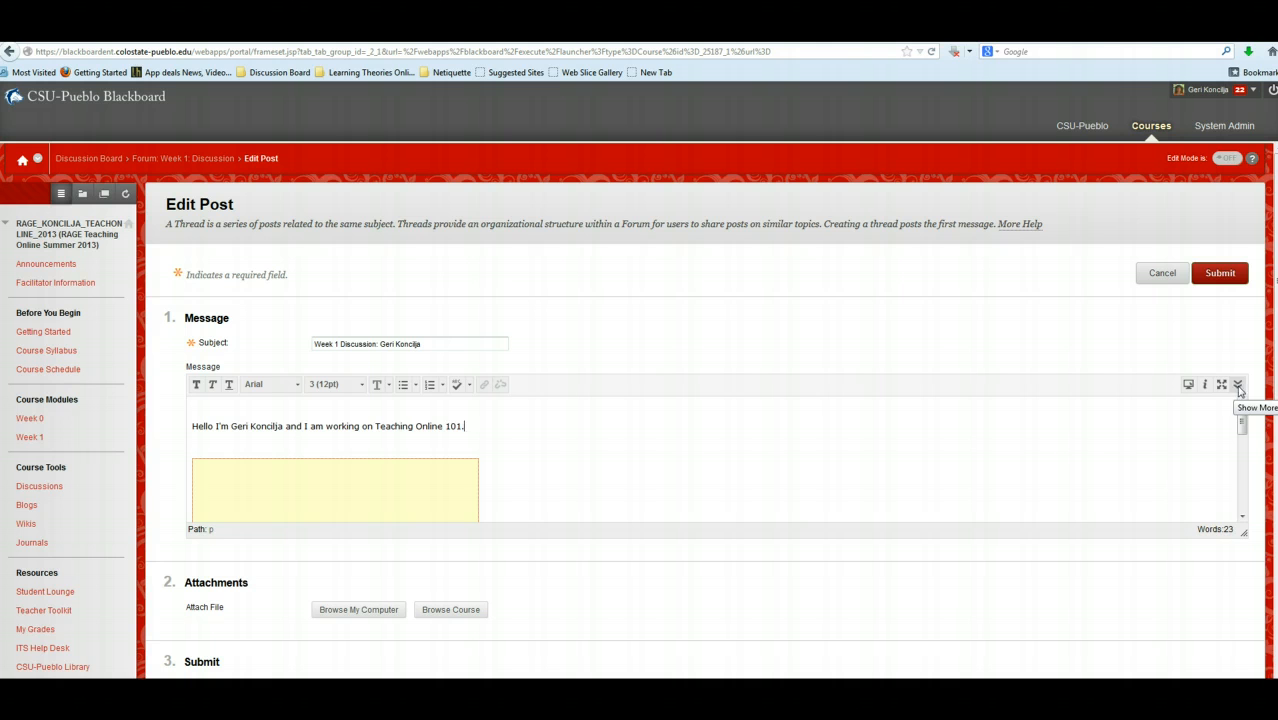
pyautogui.click(1238, 385)
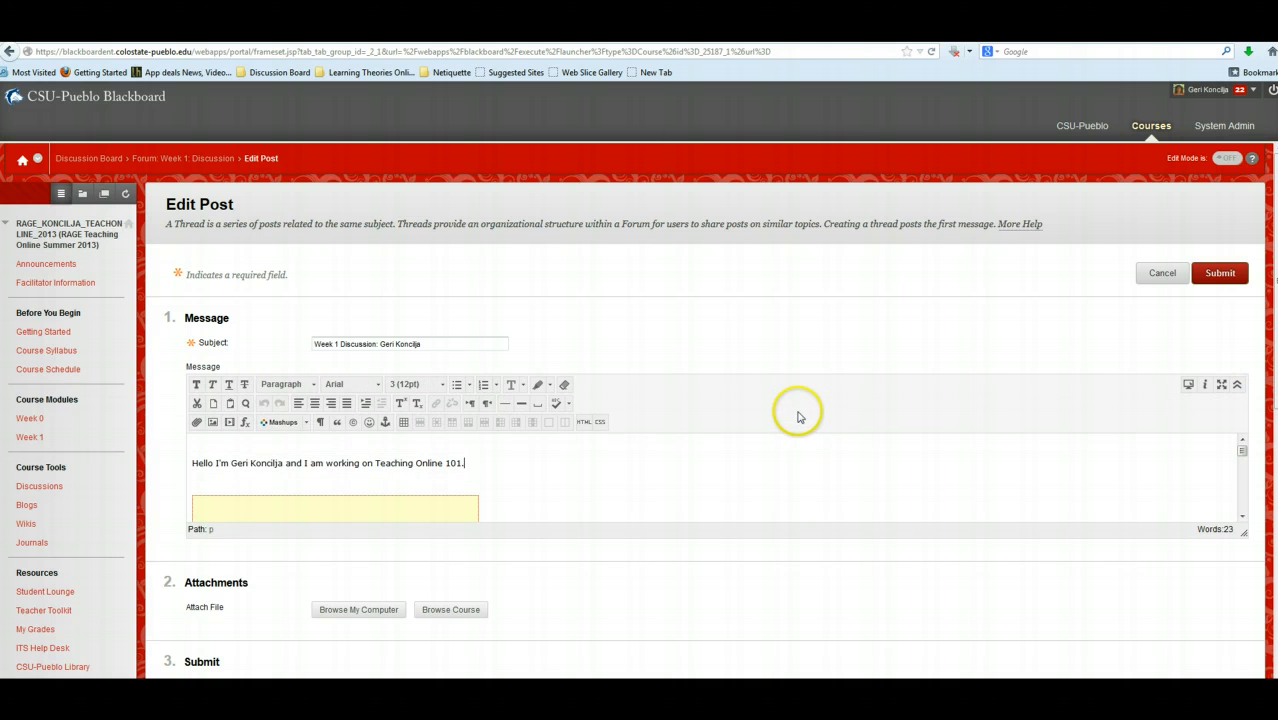
pyautogui.click(794, 480)
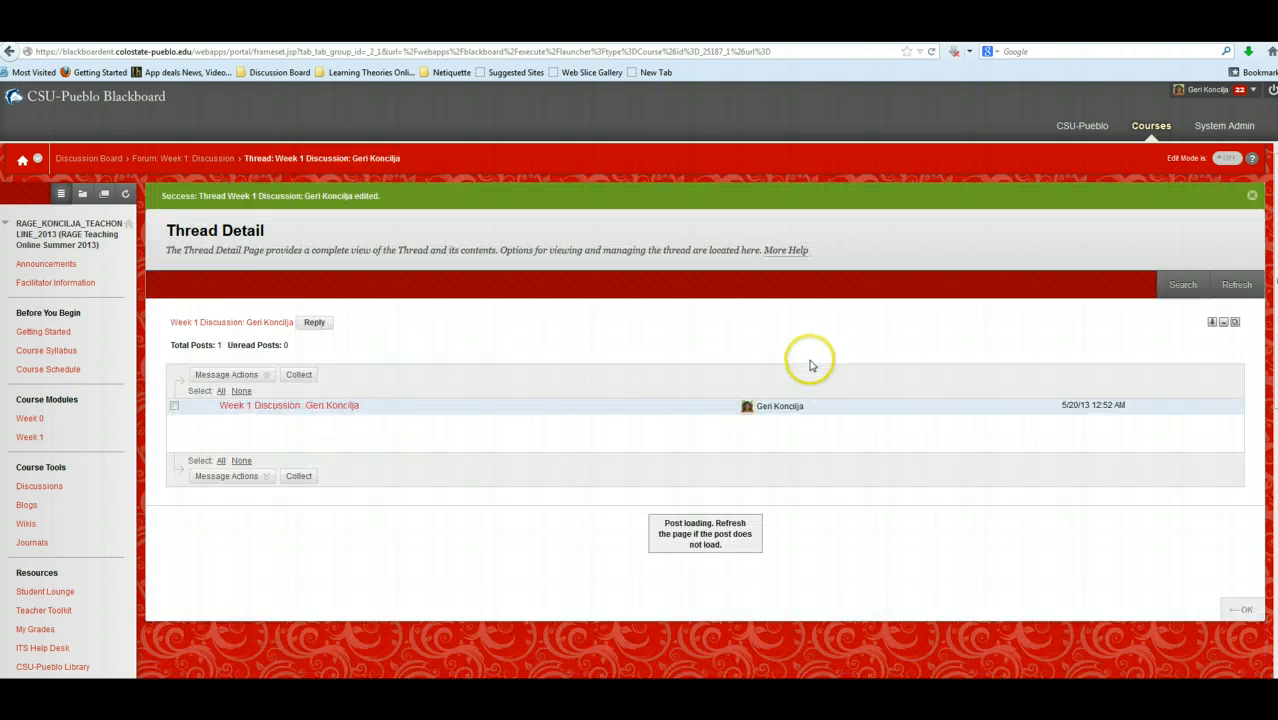
pyautogui.scroll(-1, 677, 404)
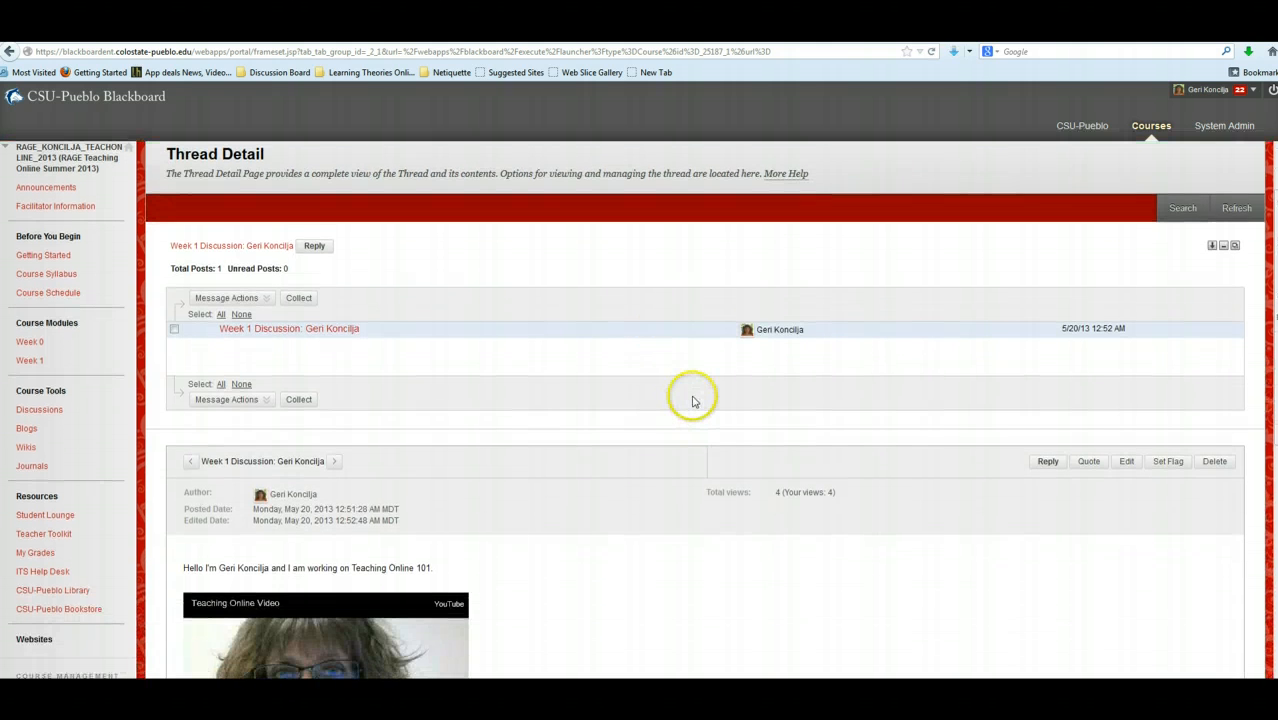
pyautogui.scroll(2, 685, 377)
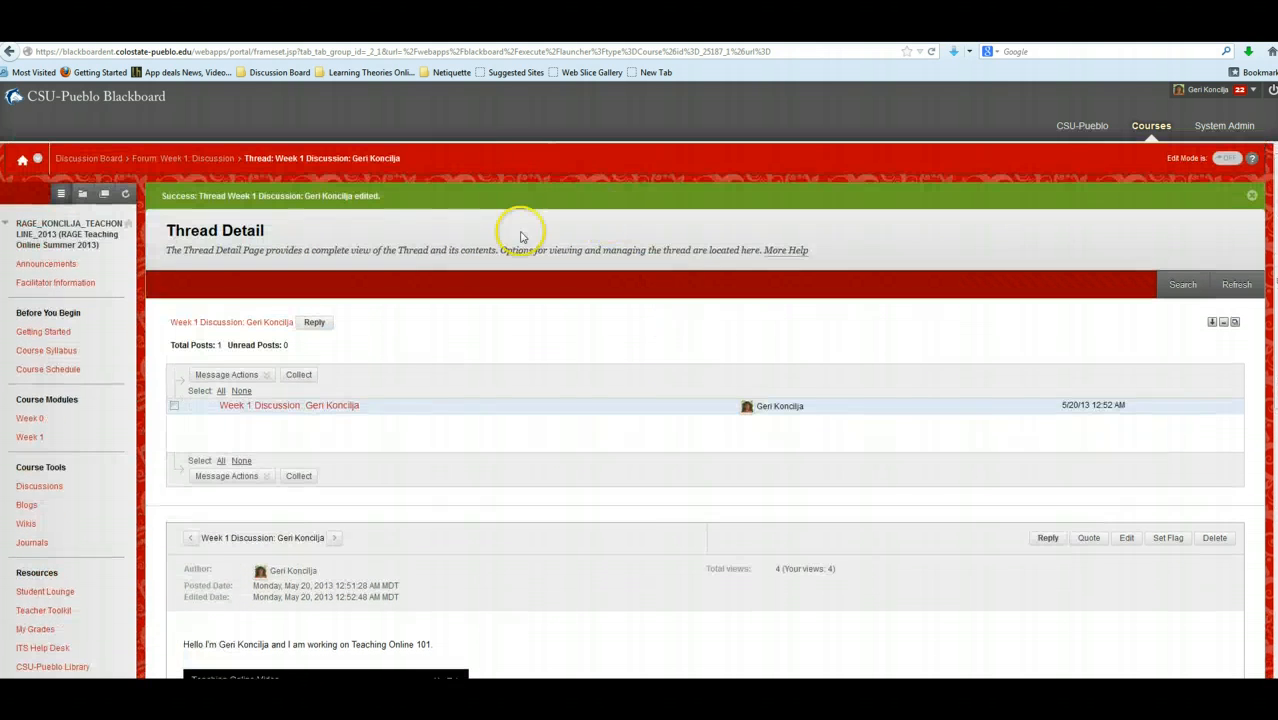